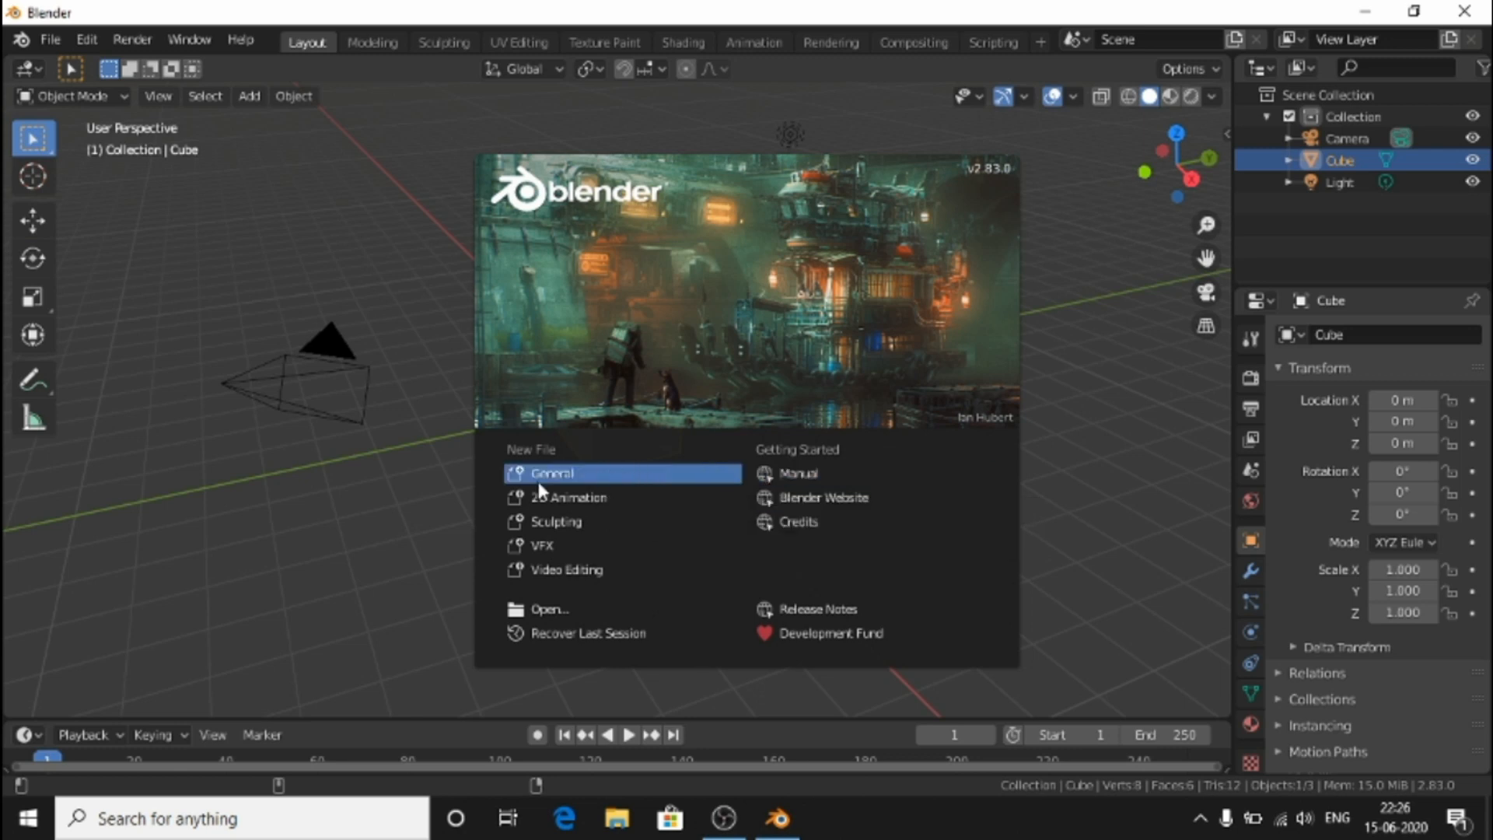
Start a new General scene with the default cube, camera and light.
left_click(570, 474)
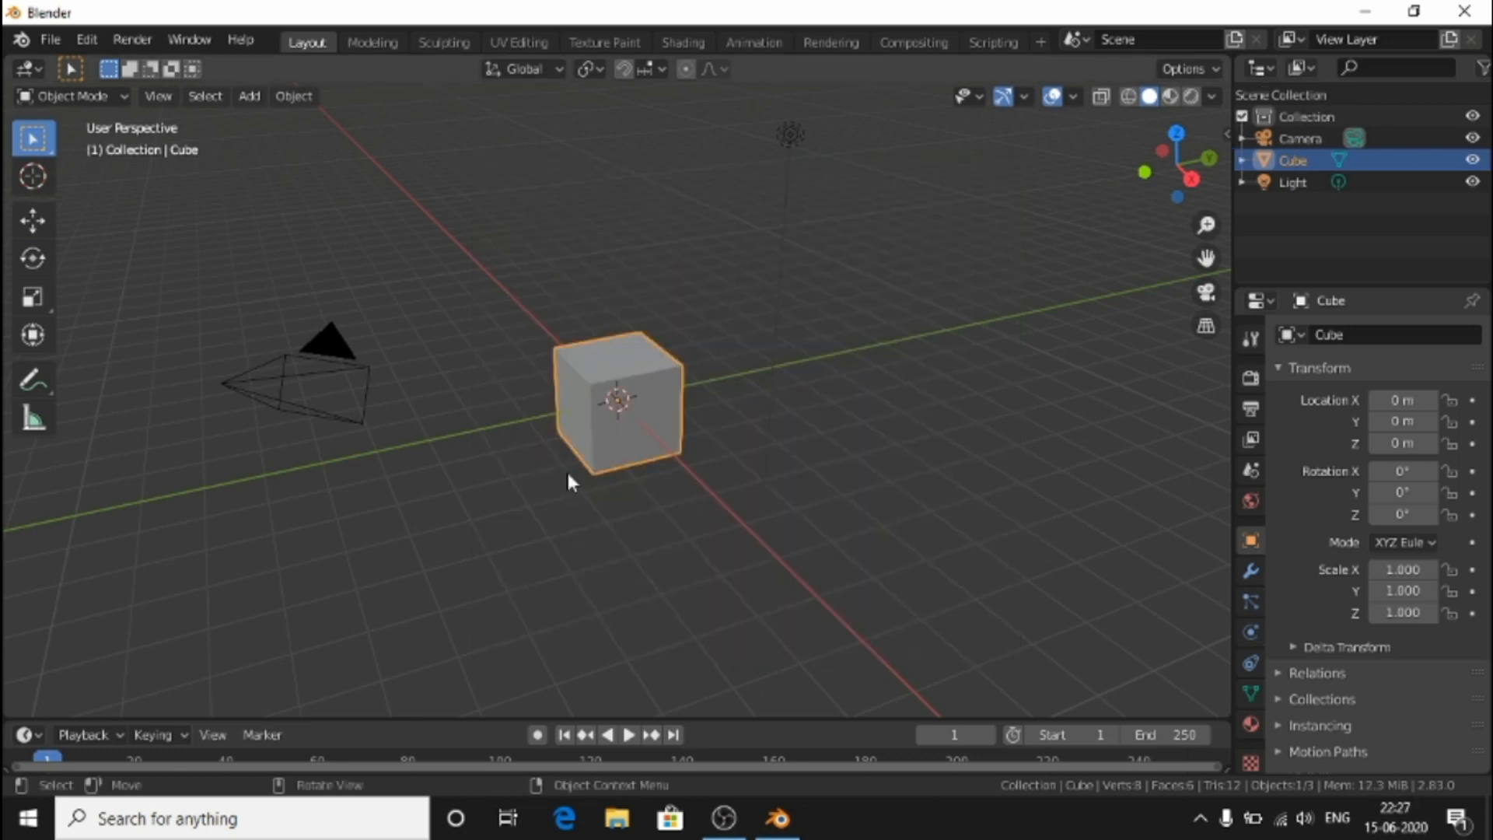
middle_click_drag(465, 347, 638, 270)
scroll(723, 265, "up", 2)
scroll(731, 270, "down", 2)
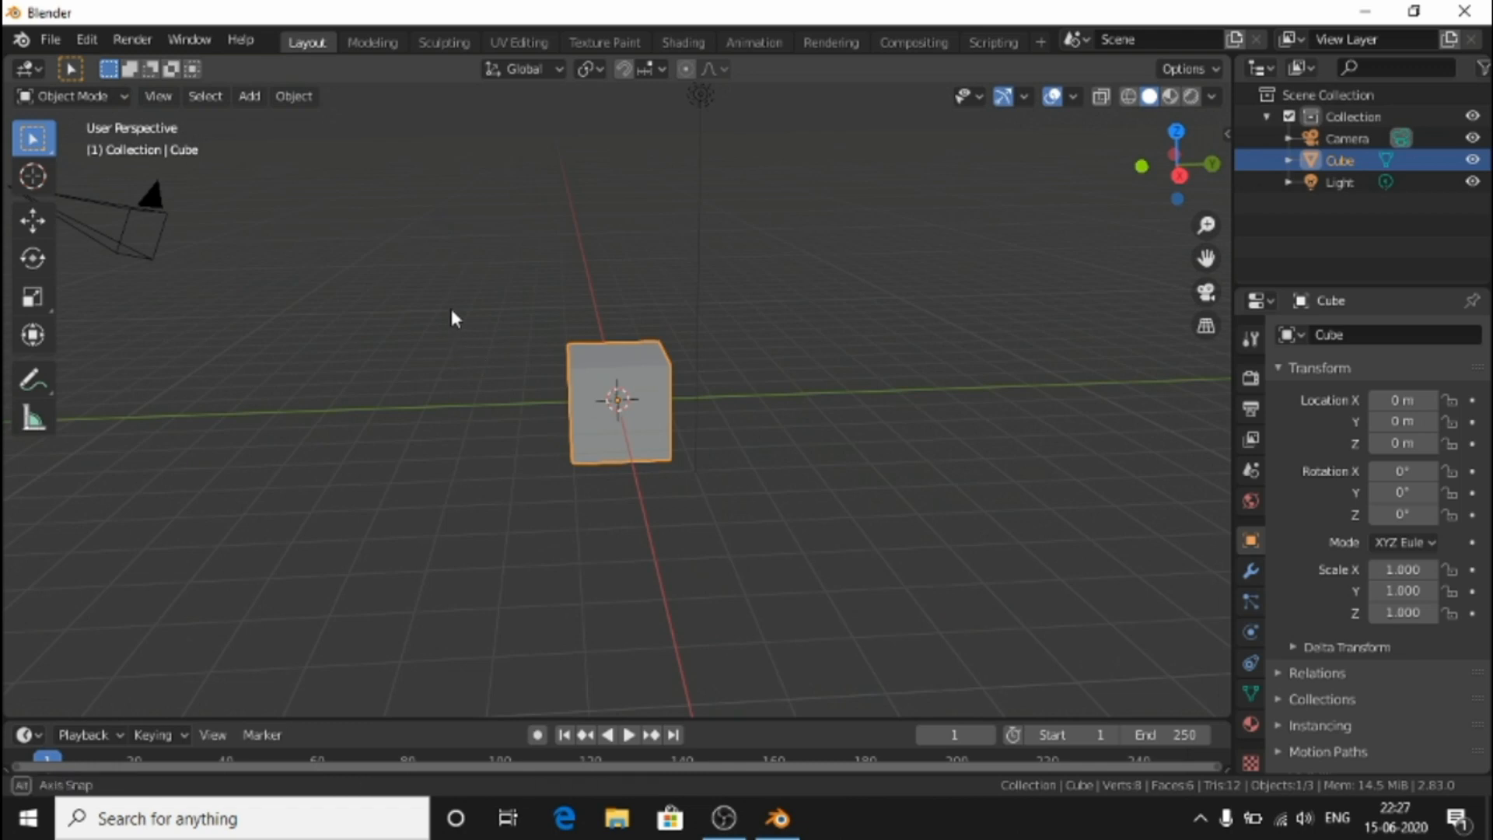
middle_click_drag(450, 305, 520, 327)
scroll(527, 276, "up", 2)
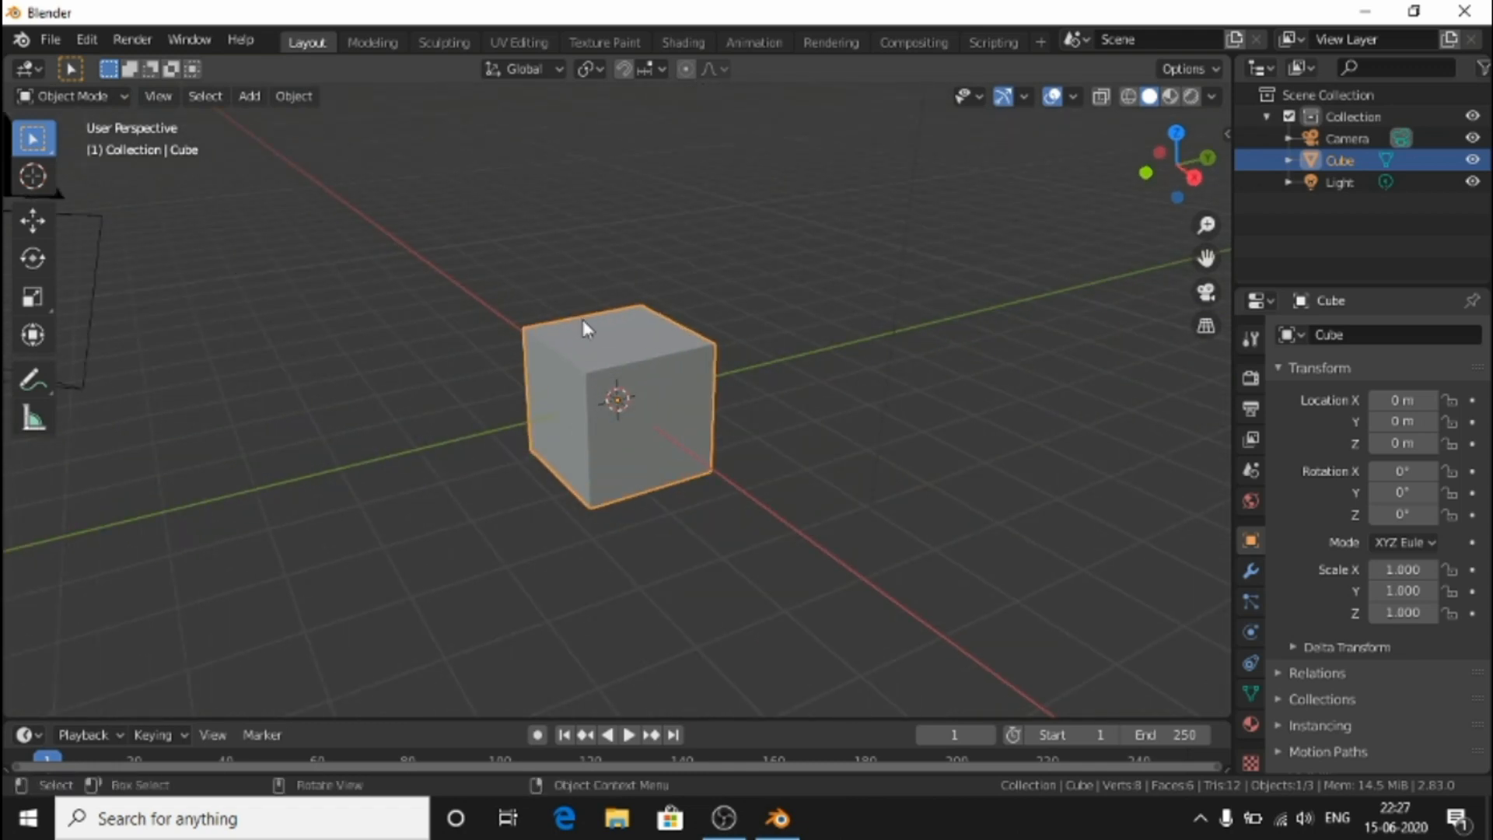
Clear the selection and box-select the camera and the cube together.
left_click(519, 267)
scroll(544, 282, "down", 2)
mouse_move(544, 282)
middle_mouse_down()
mouse_move(587, 269)
mouse_move(567, 271)
middle_mouse_up()
left_click_drag(228, 198, 743, 359)
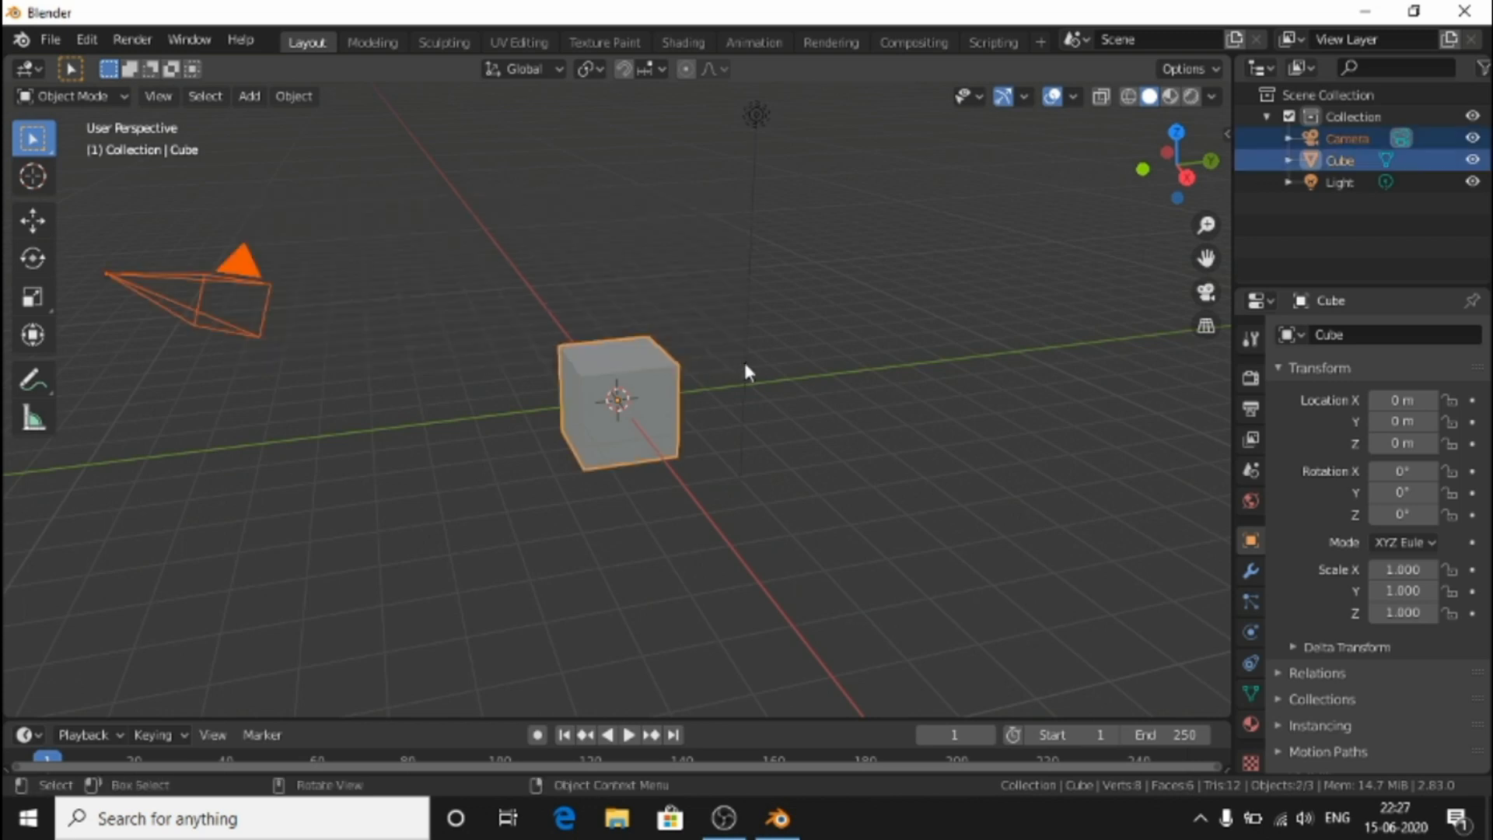
Select the camera, the cube and the light individually, and deselect everything.
left_click(469, 262)
left_click(241, 265)
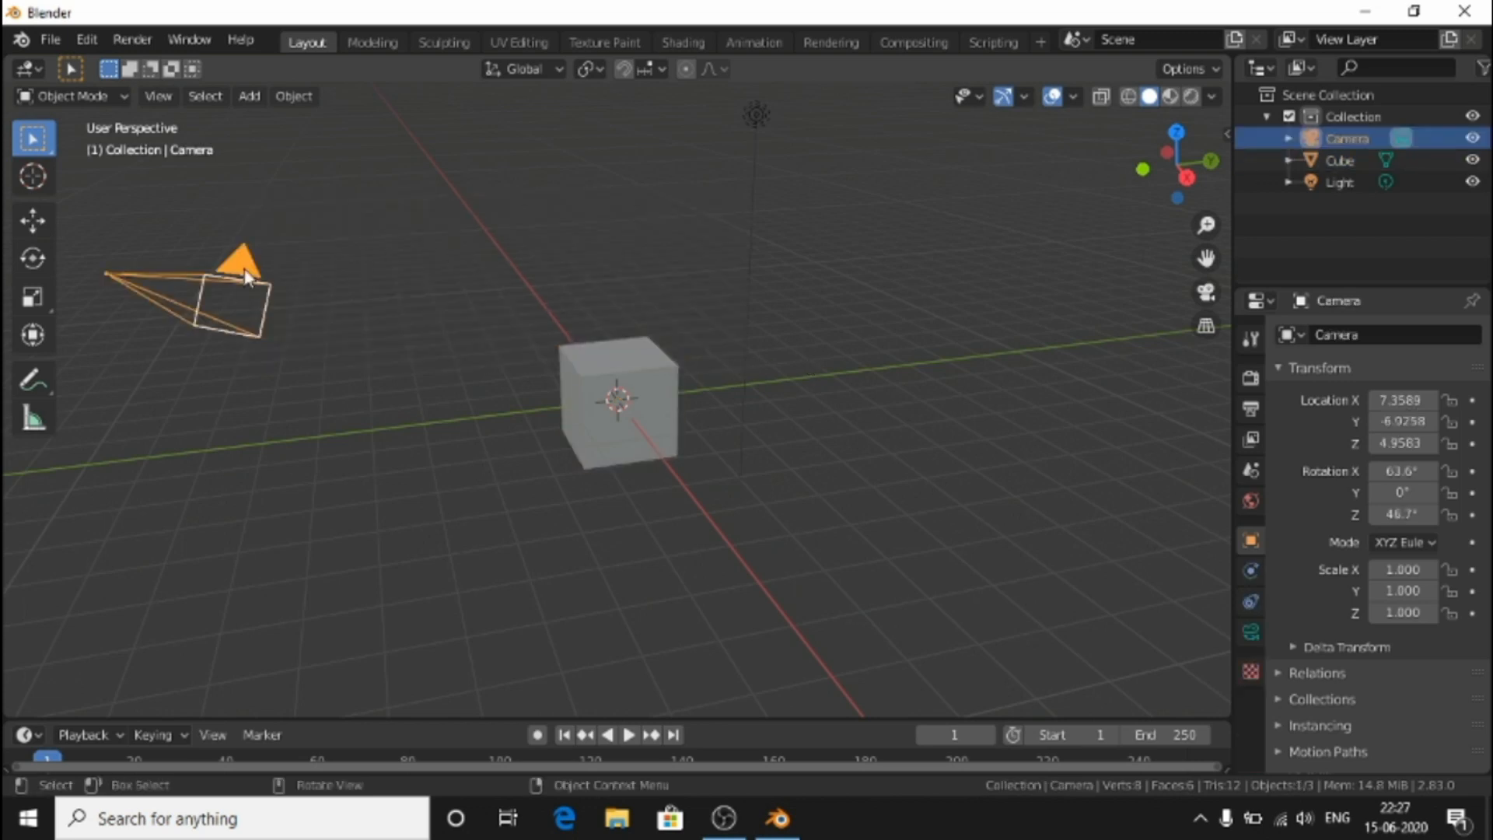
left_click(631, 375)
left_click(748, 125)
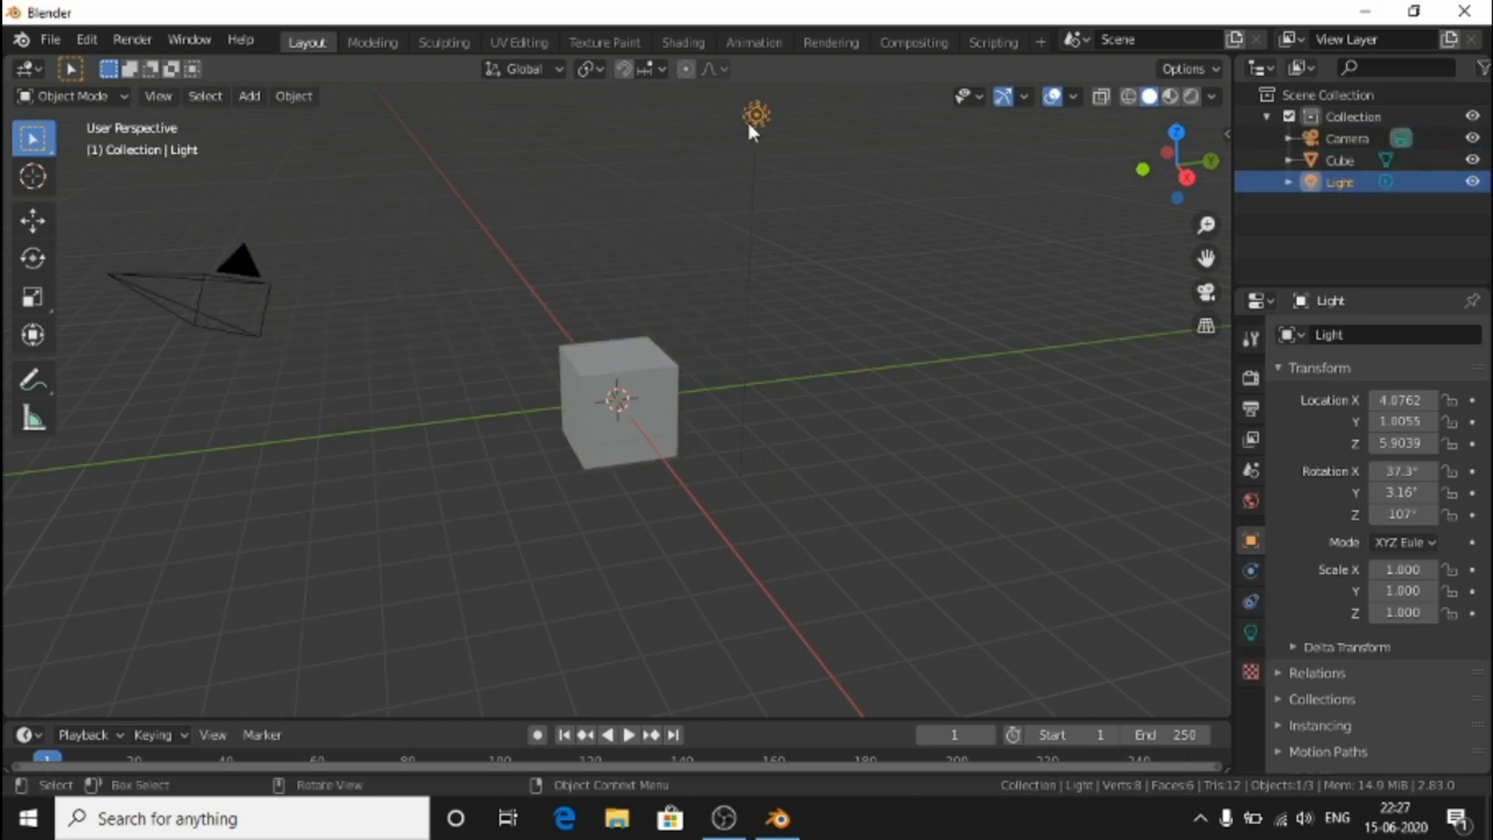
left_click(599, 393)
left_click(429, 343)
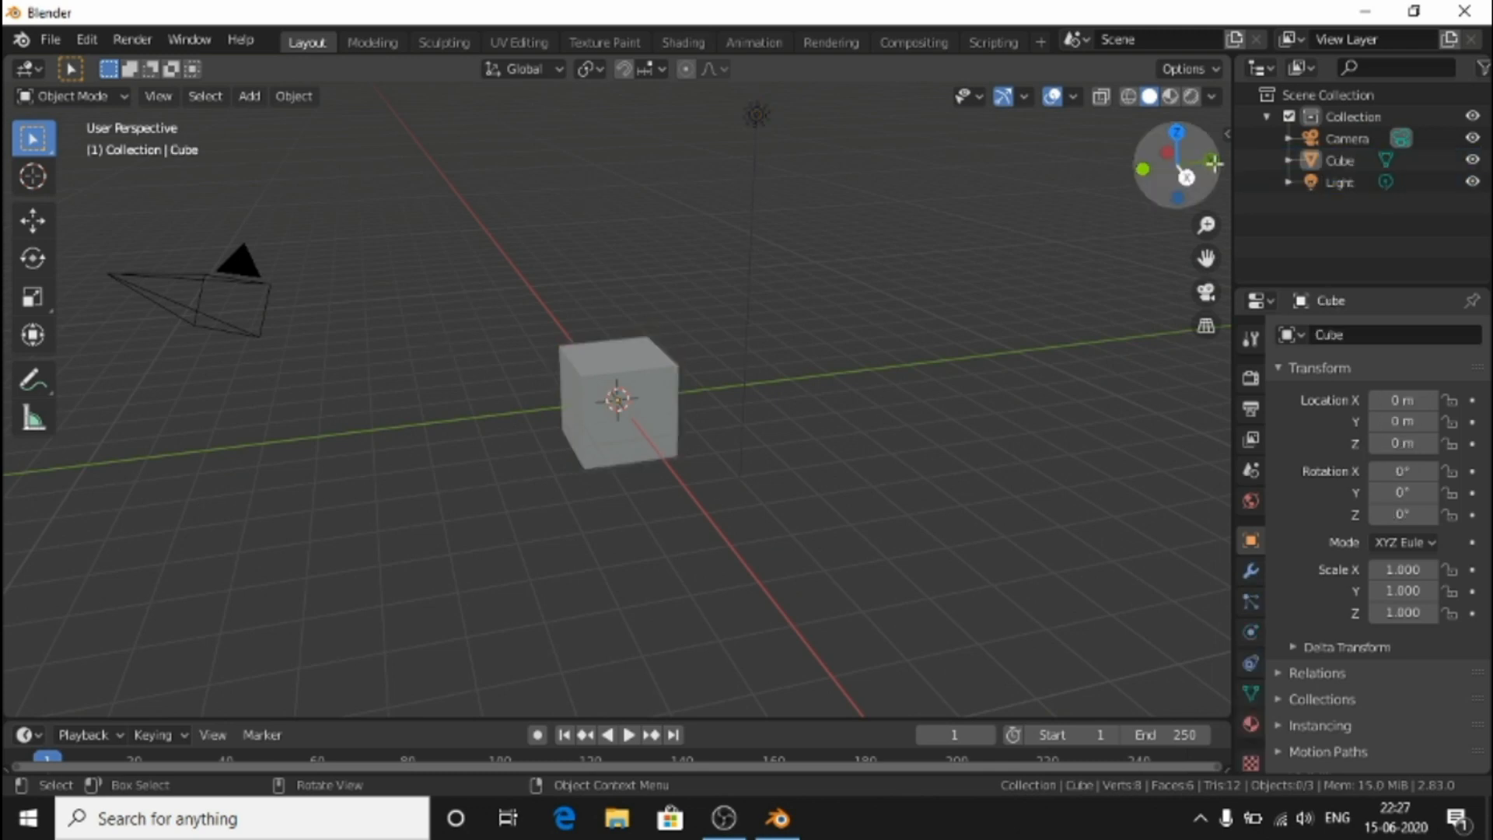
Select the light and the camera one after the other, and clear the selection.
key("a")
left_click(1339, 181)
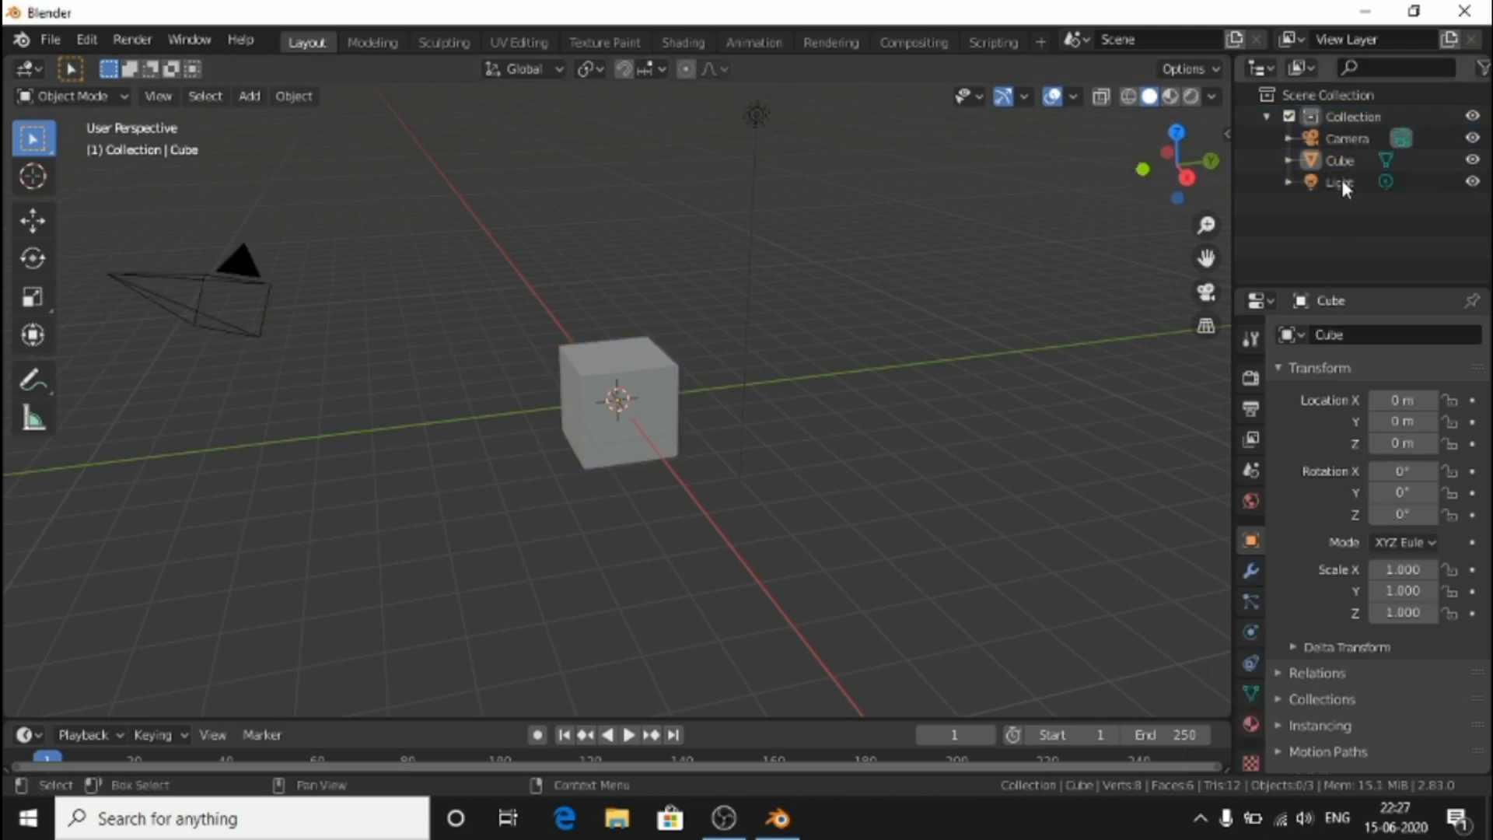
left_click(784, 165)
left_click(755, 115)
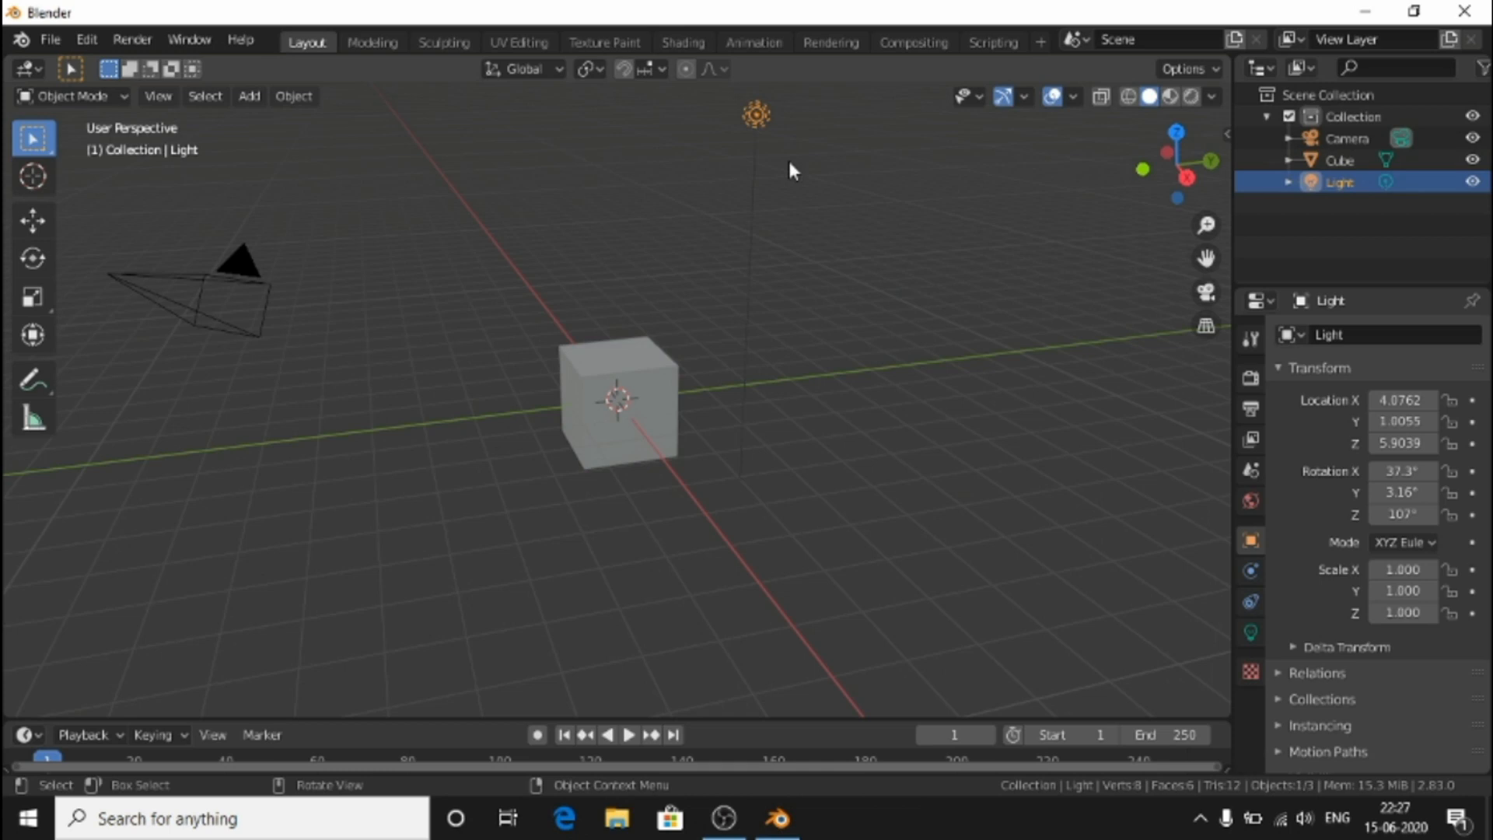
left_click(745, 151)
left_click(265, 276)
left_click(483, 263)
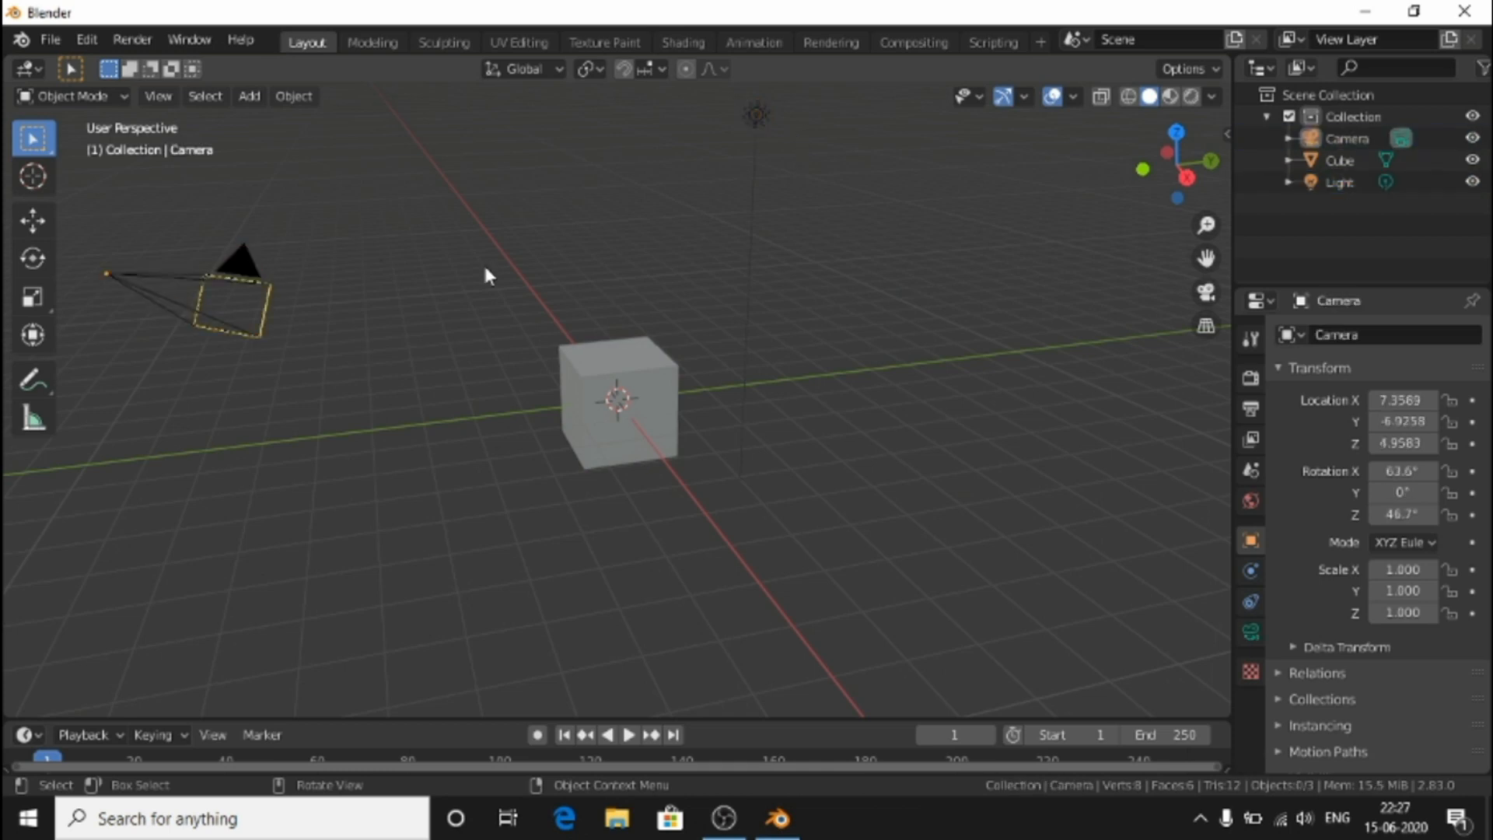
Select the cube and move it freely away from the origin to about X 2.14, Y 9.95, Z 1.61 m.
left_click(596, 348)
left_click(912, 381)
left_click(608, 393)
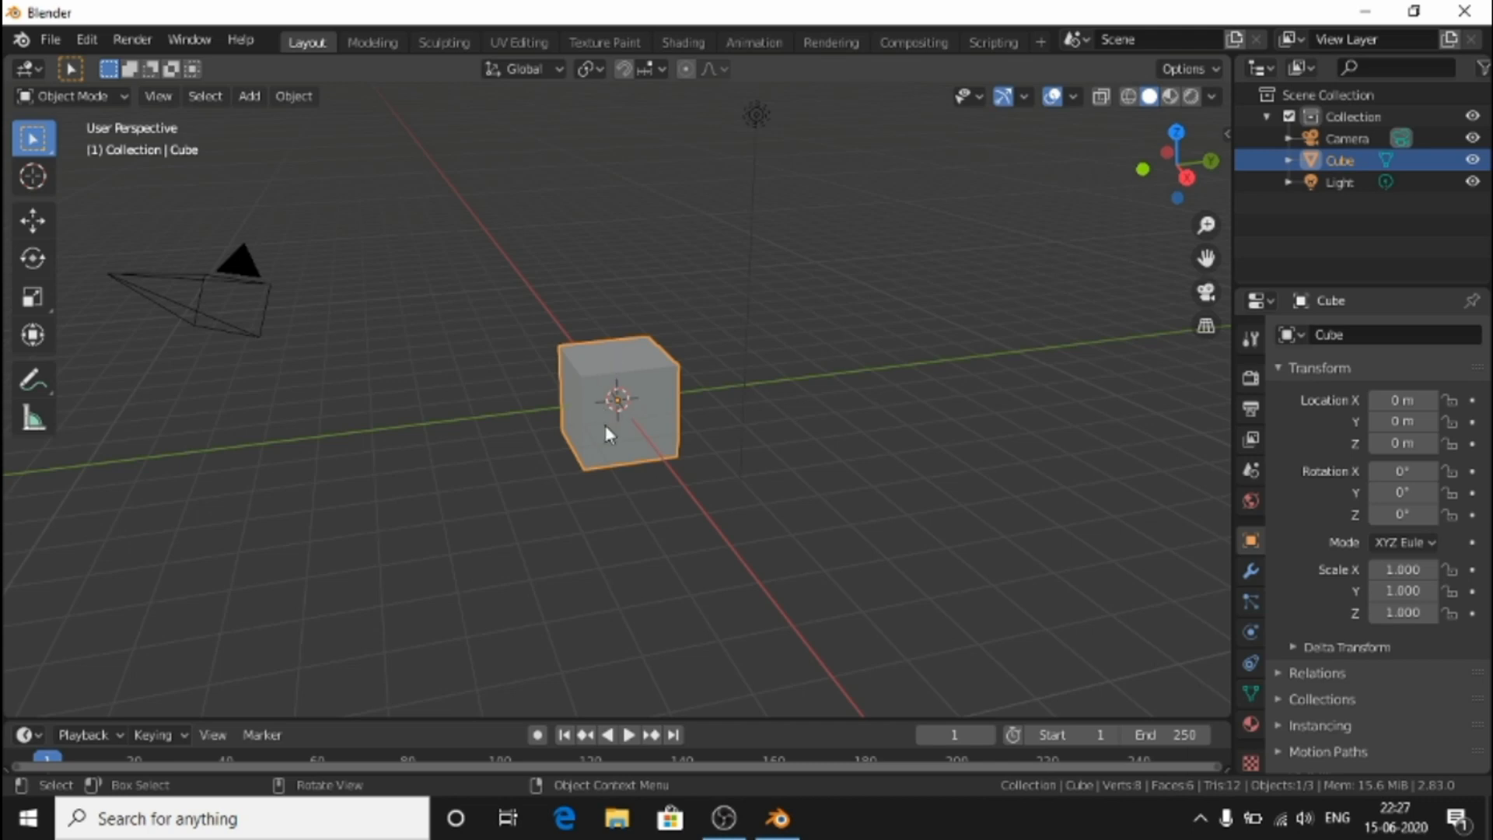
key("g")
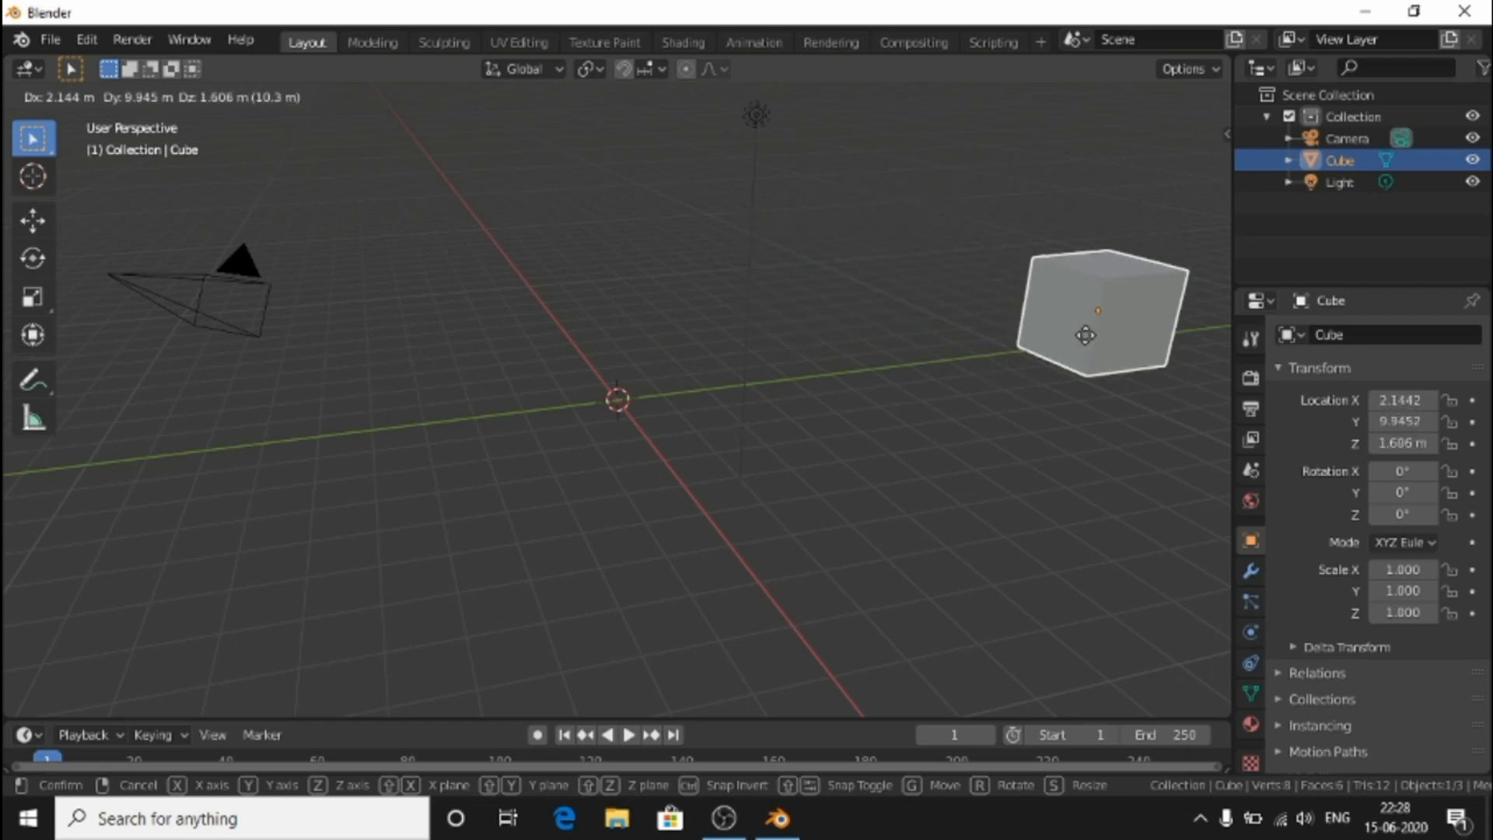
left_click(1086, 335)
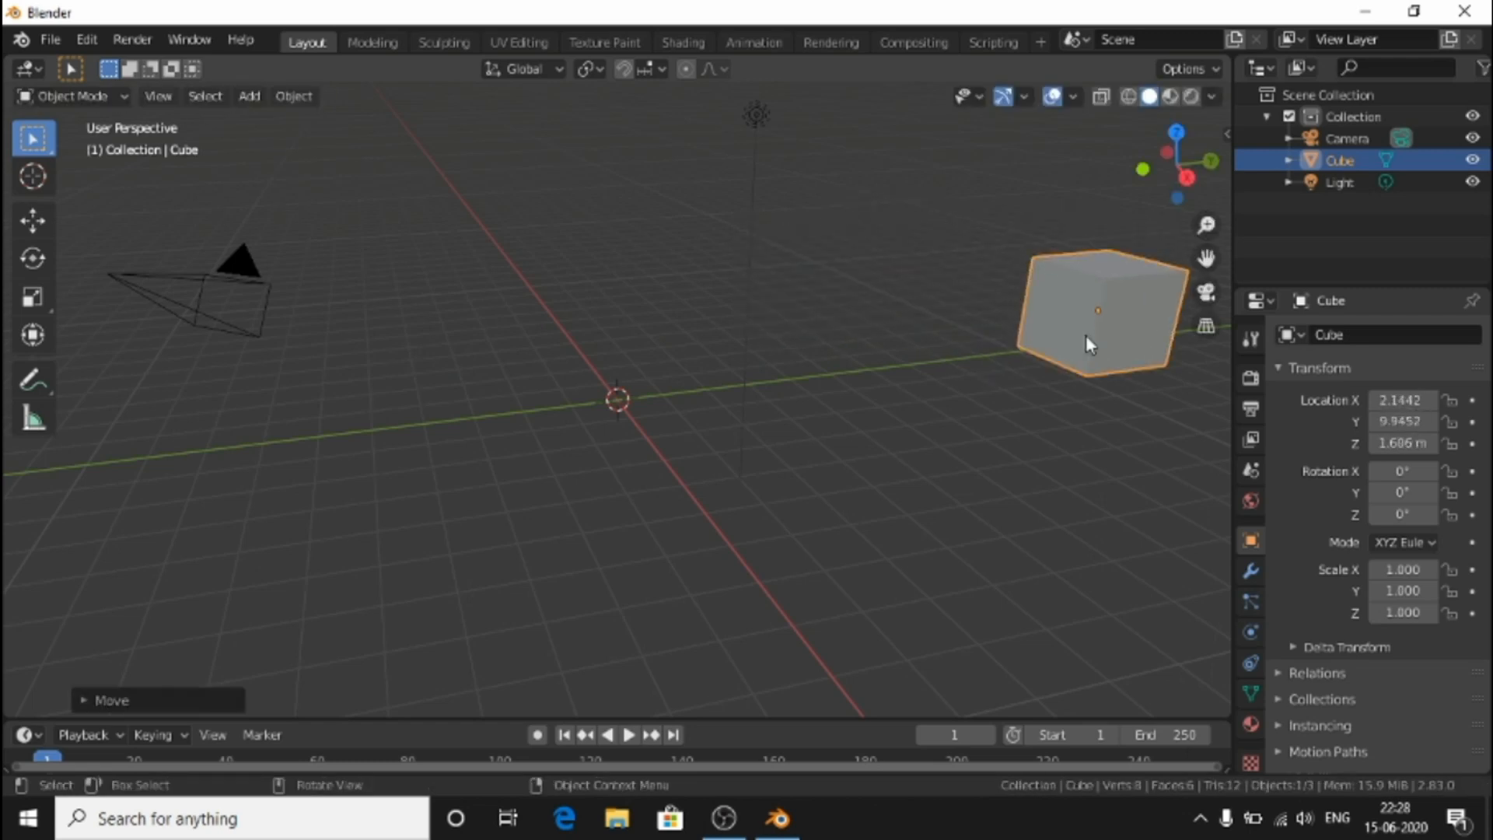
Examine the moved cube from several angles and distances, and frame the view on it.
middle_click_drag(676, 260, 761, 262)
scroll(759, 263, "up", 1)
scroll(759, 263, "down", 3)
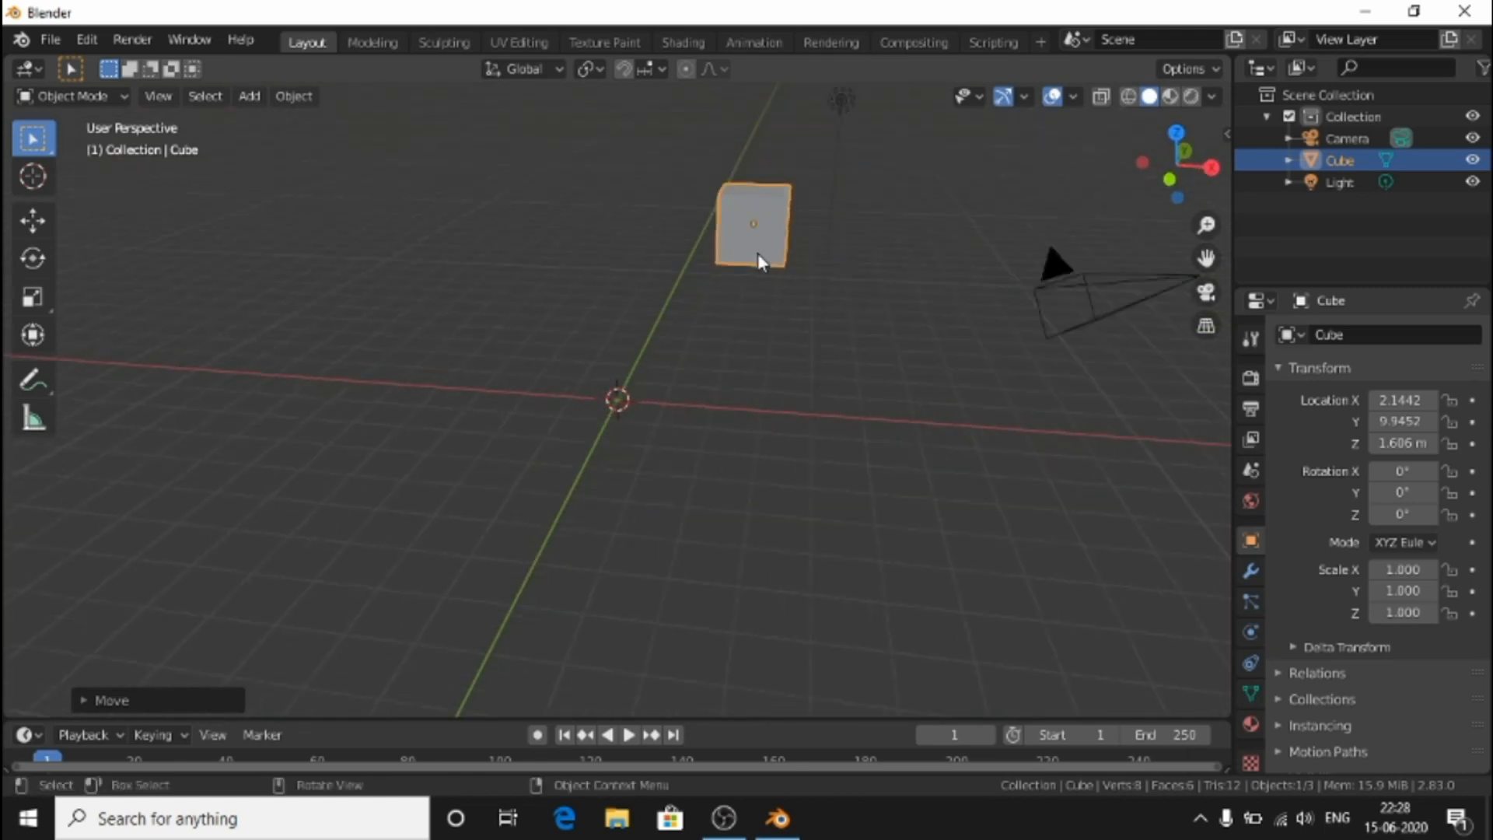
mouse_move(592, 250)
middle_mouse_down()
mouse_move(700, 260)
mouse_move(773, 213)
mouse_move(604, 240)
mouse_move(614, 248)
middle_mouse_up()
mouse_move(729, 303)
middle_mouse_down()
mouse_move(750, 267)
mouse_move(706, 290)
middle_mouse_up()
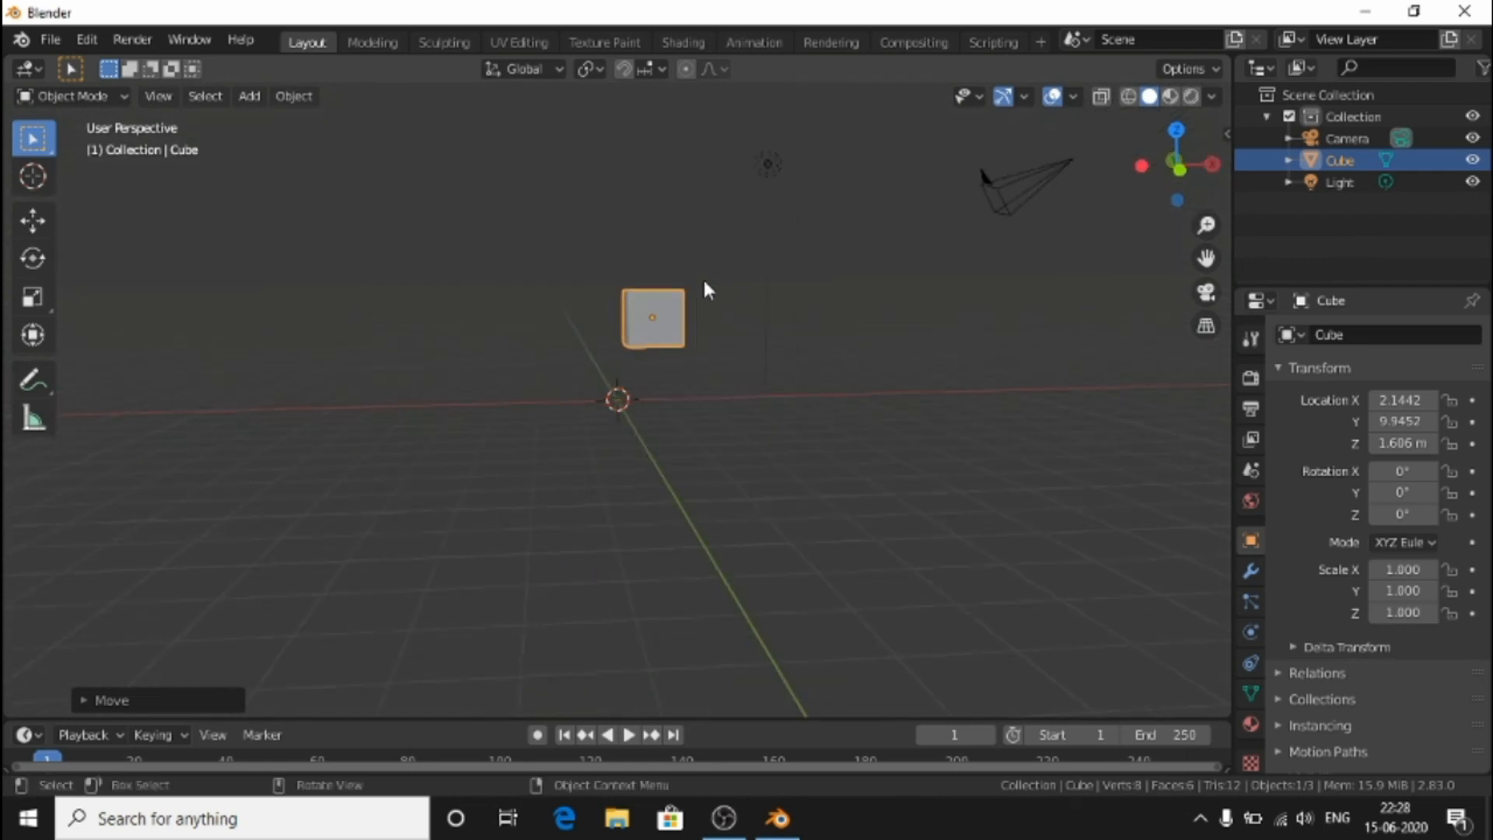
scroll(706, 290, "down", 5)
scroll(705, 281, "down", 5)
scroll(705, 283, "up", 2)
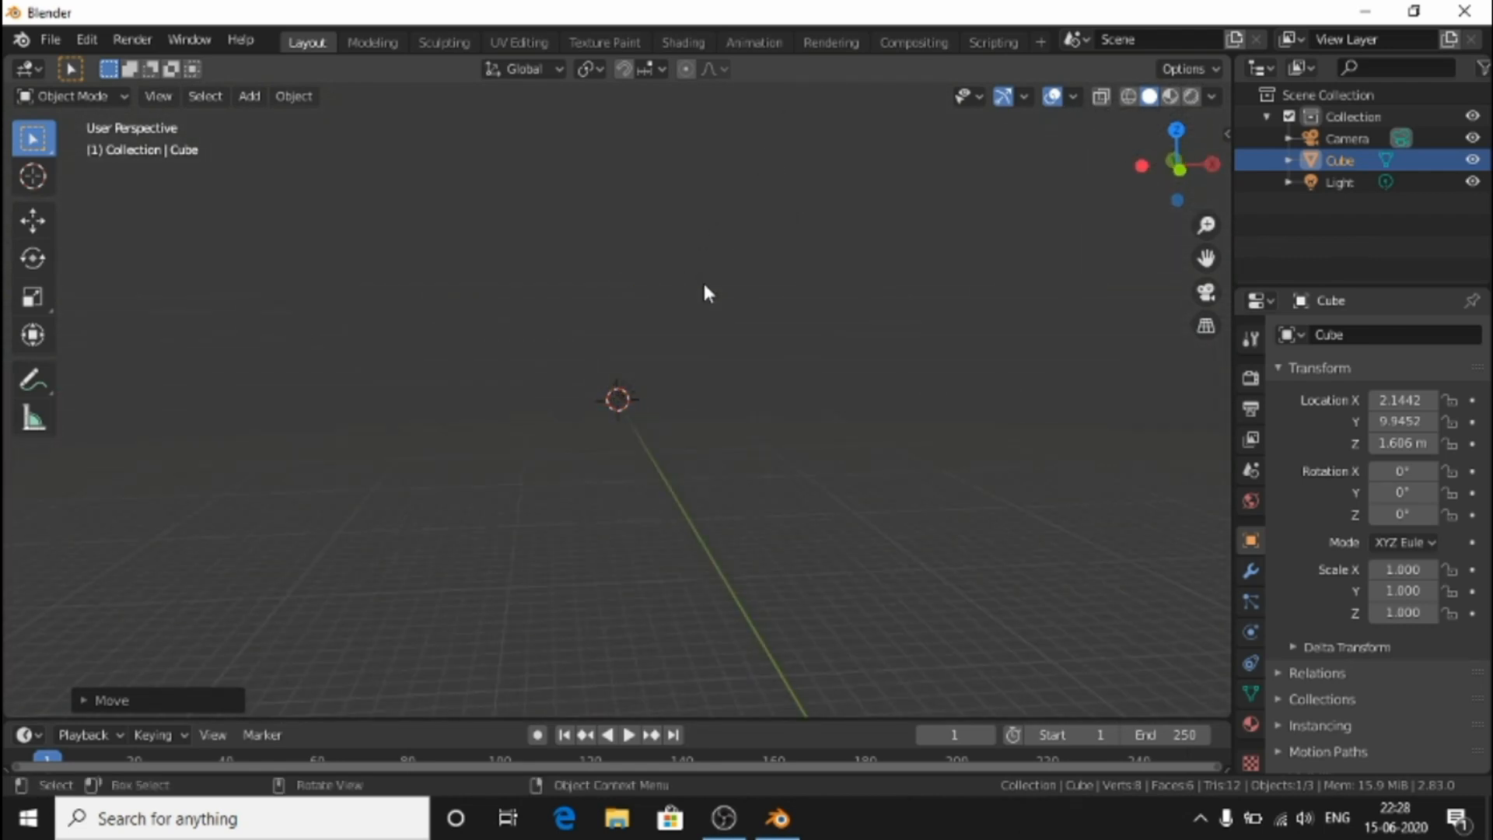
middle_click_drag(583, 339, 789, 390)
key("KP_Decimal")
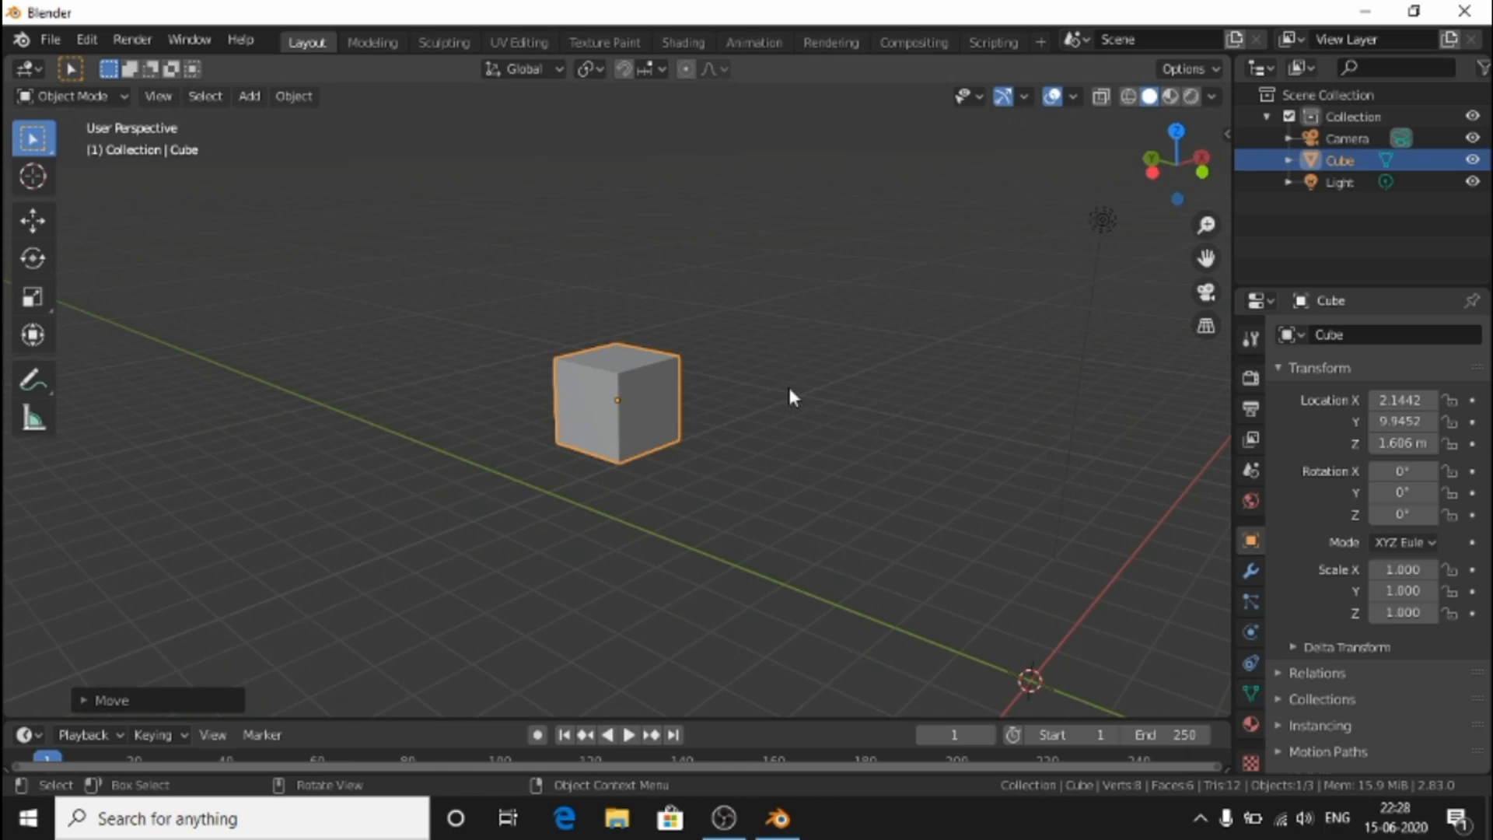
Clear the cube's location so it sits at the world origin, and frame all objects.
key("alt+g")
key("Home")
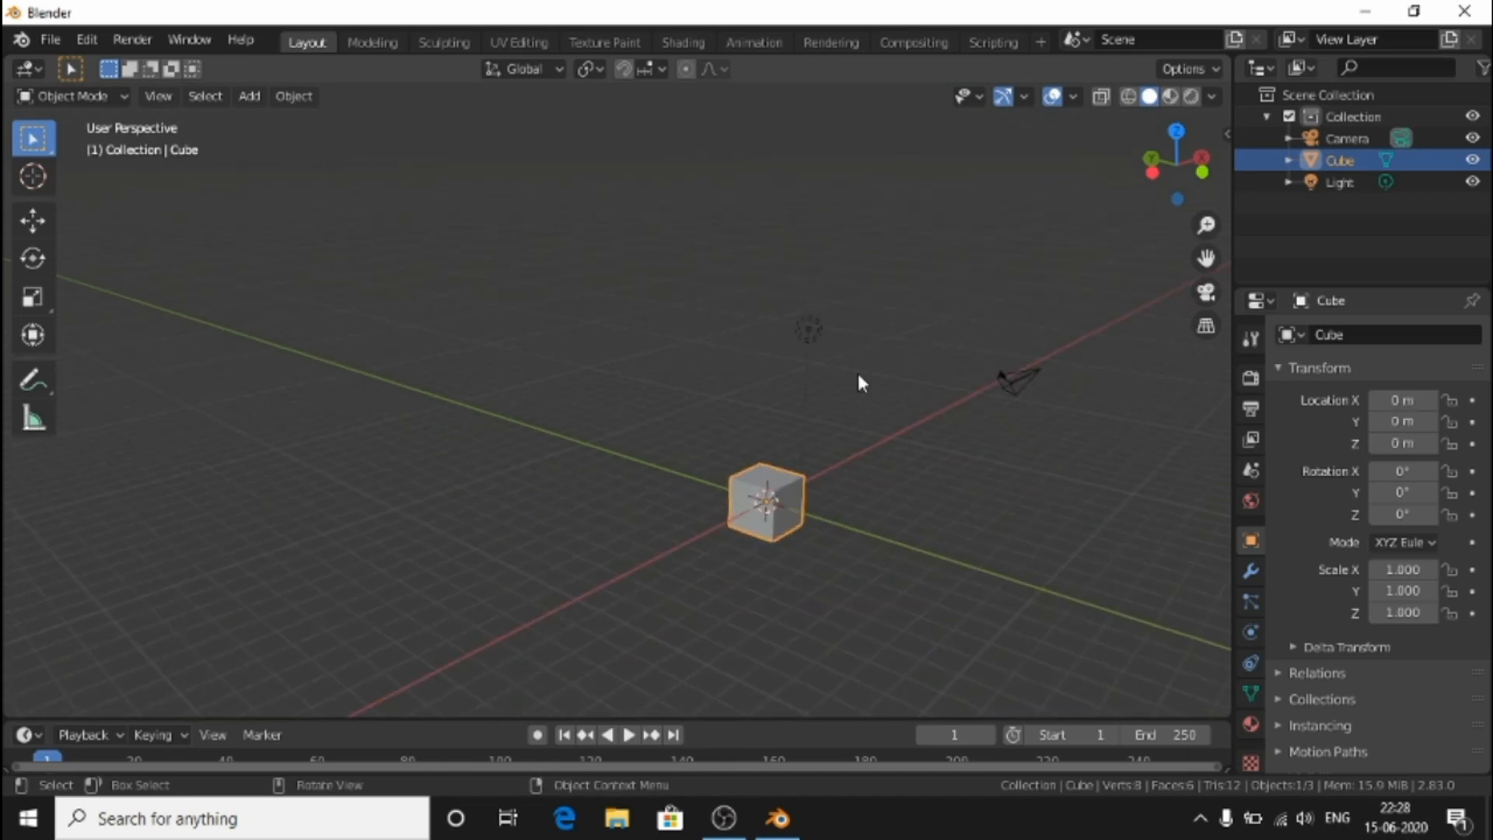
middle_click_drag(857, 373, 694, 319)
scroll(491, 428, "up", 4)
middle_click_drag(484, 430, 543, 437)
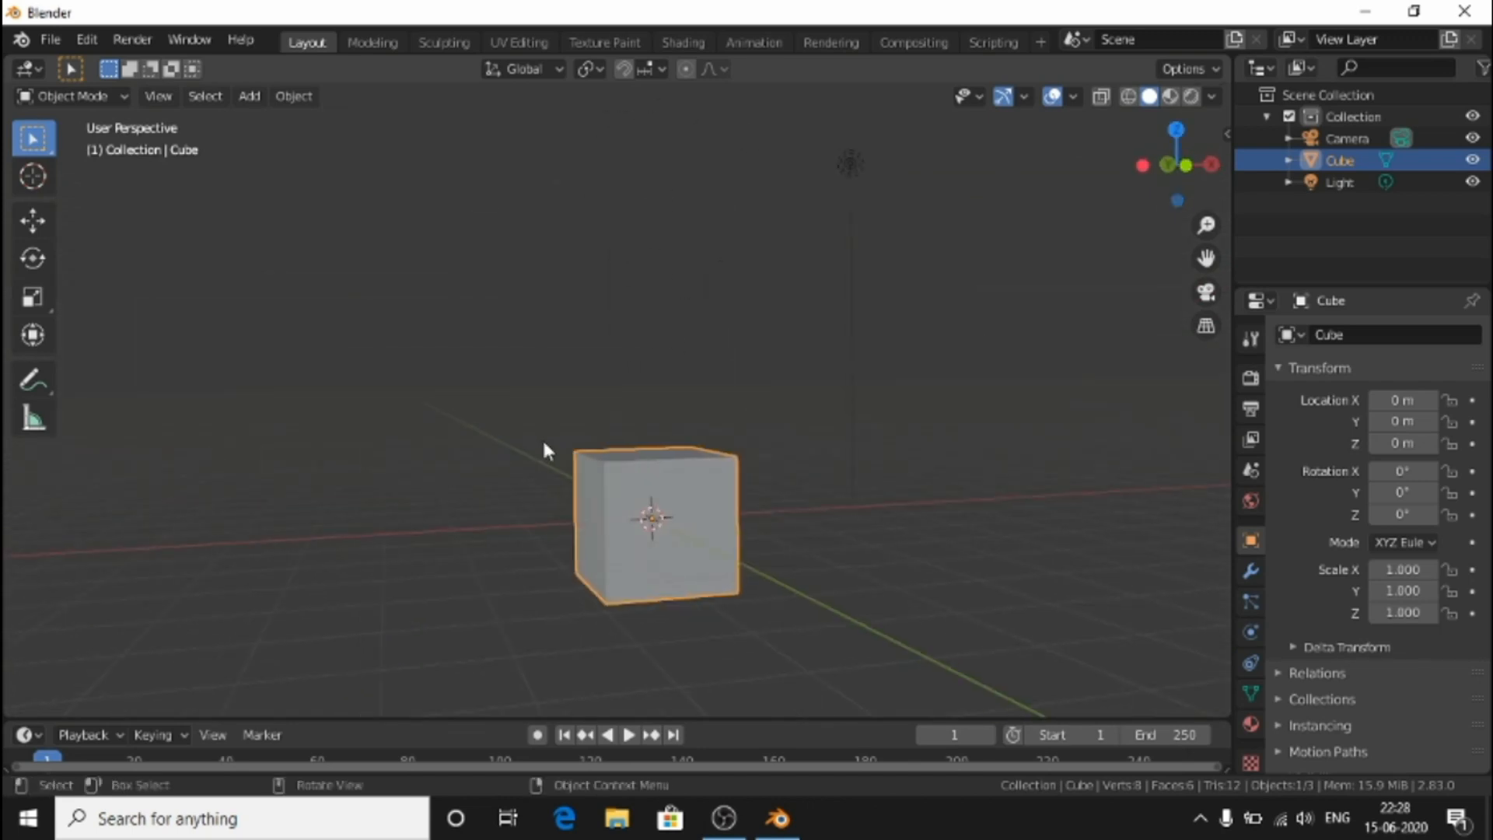
scroll(543, 437, "down", 3)
middle_click_drag(666, 460, 745, 503)
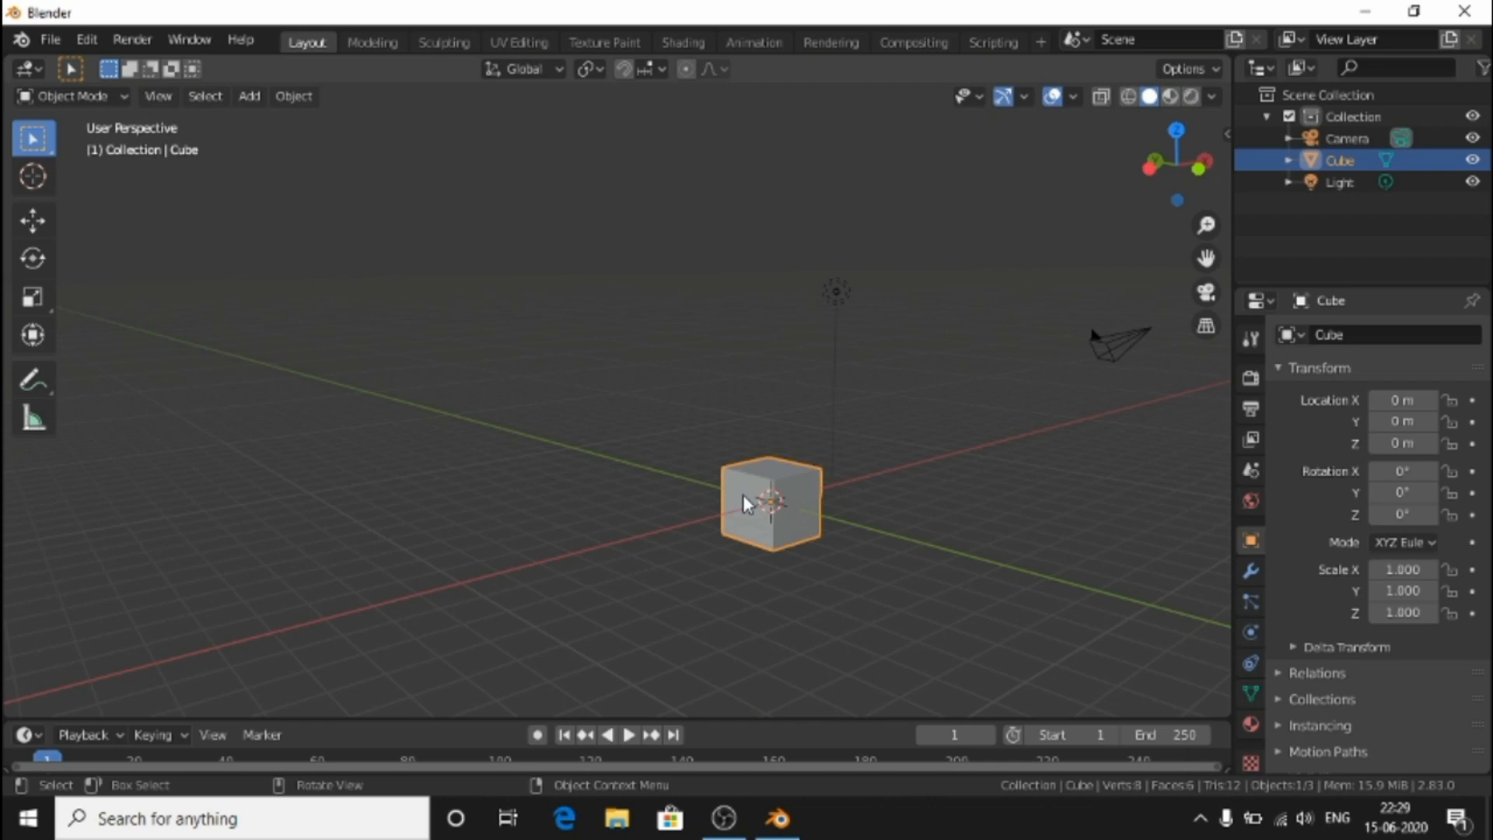
Scale the cube up uniformly to about 5.19 on all axes.
key("s")
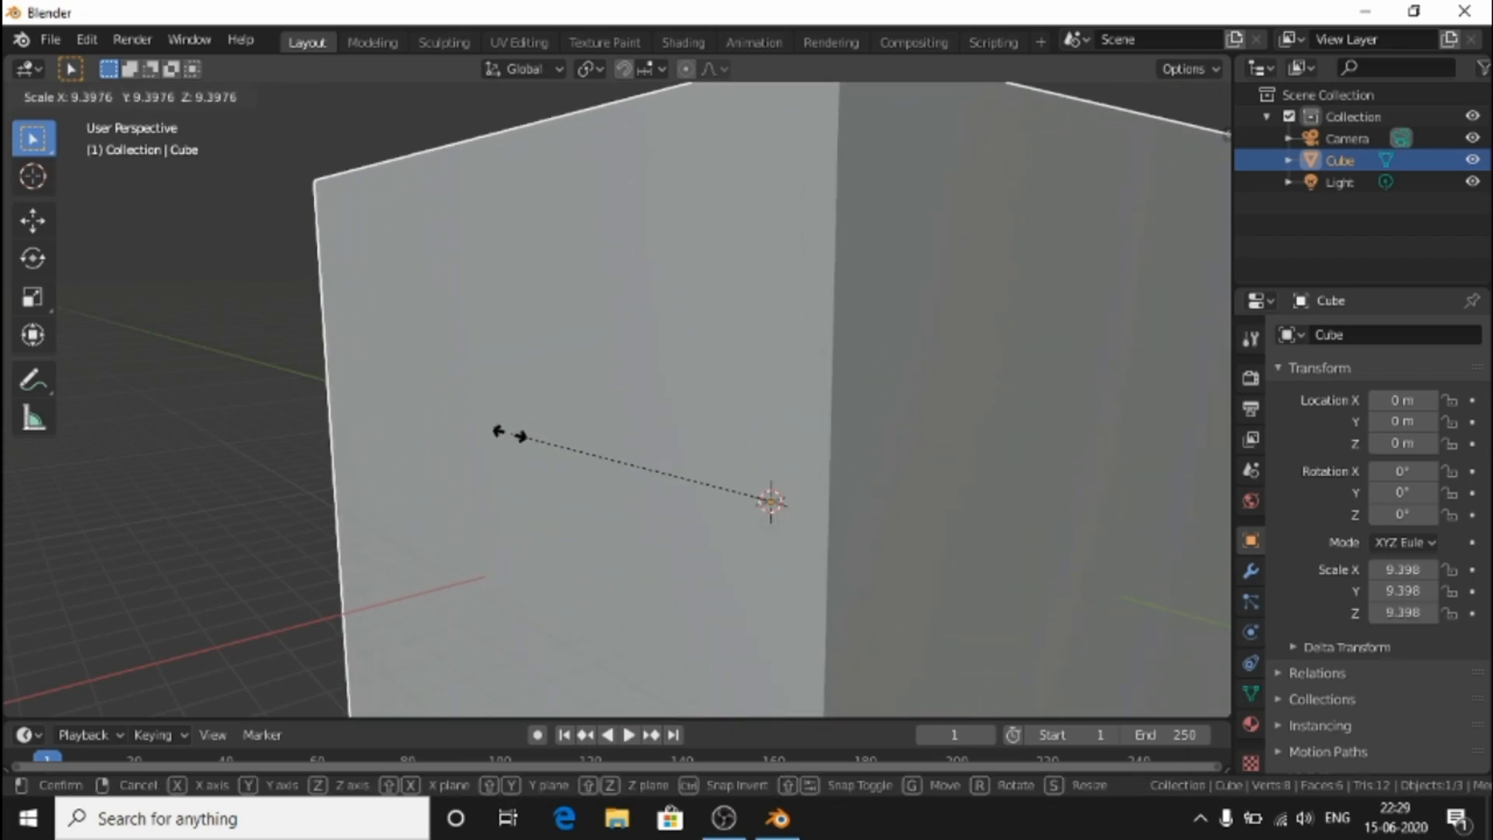
left_click(620, 499)
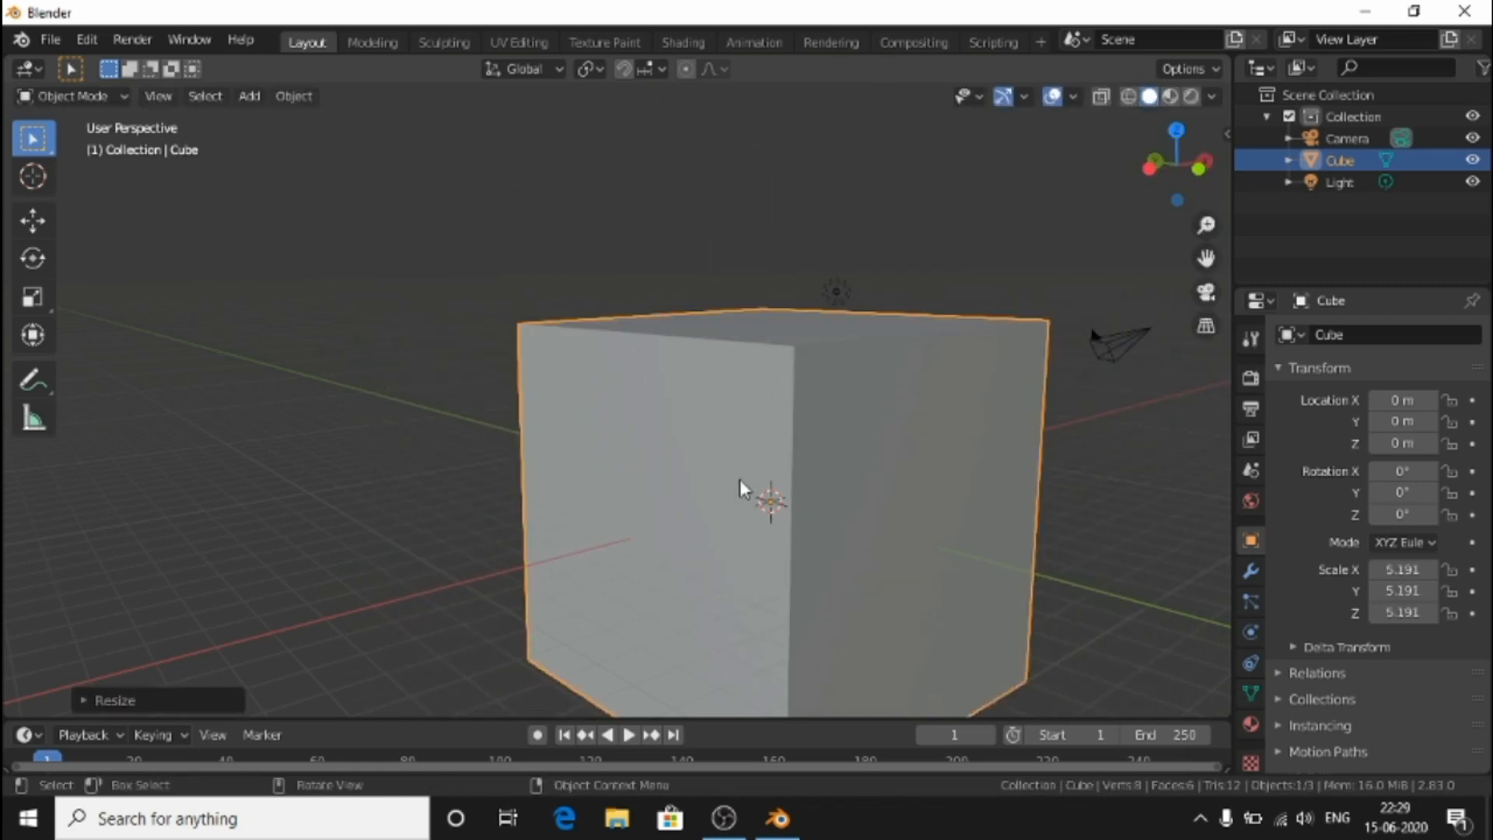
middle_click_drag(740, 479, 664, 487)
scroll(615, 474, "down", 4)
scroll(777, 482, "down", 3)
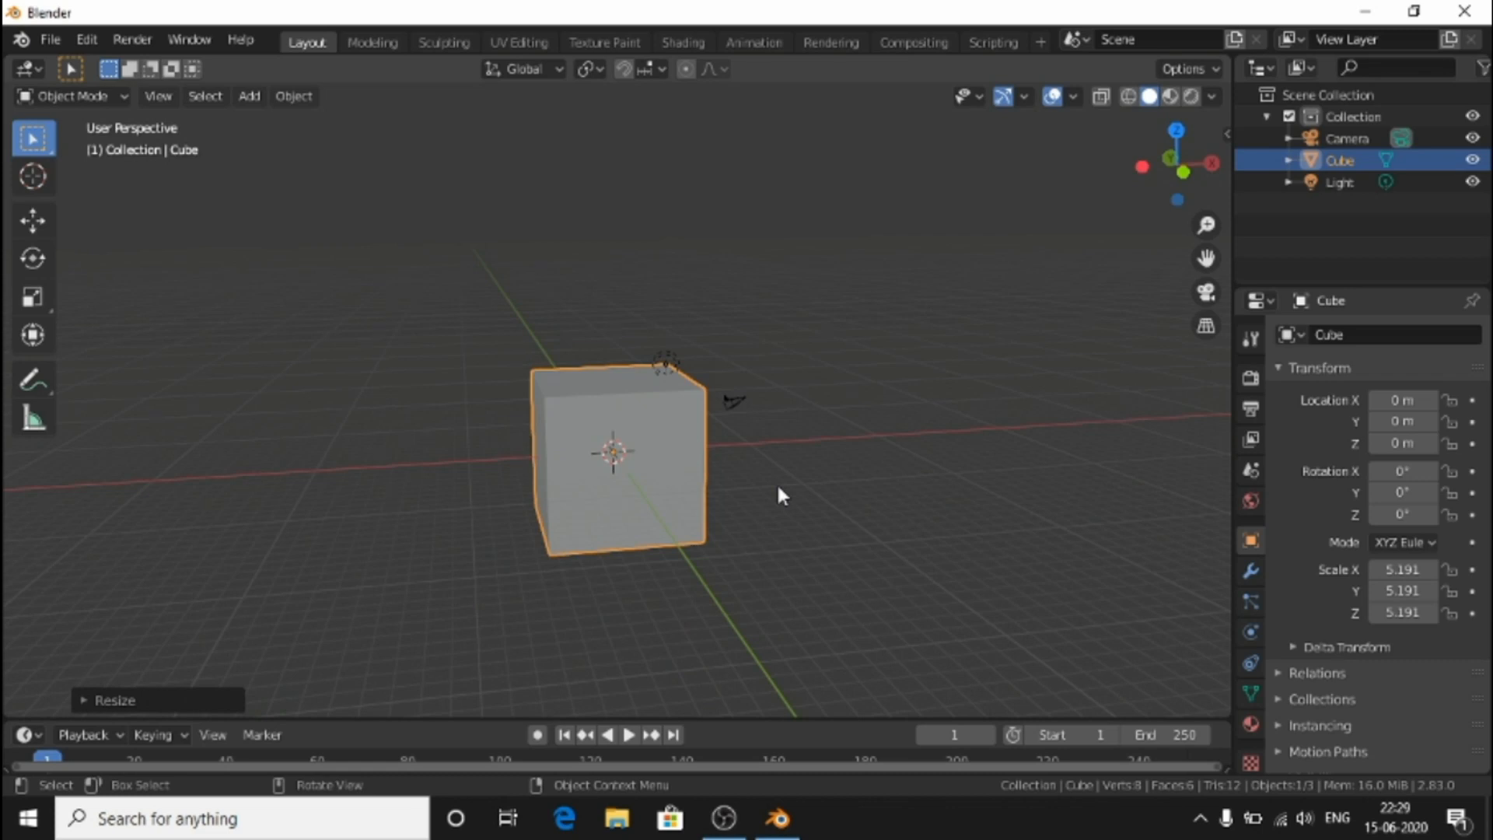
Rotate the enlarged cube freely around the viewing direction into a tilted orientation.
key("r")
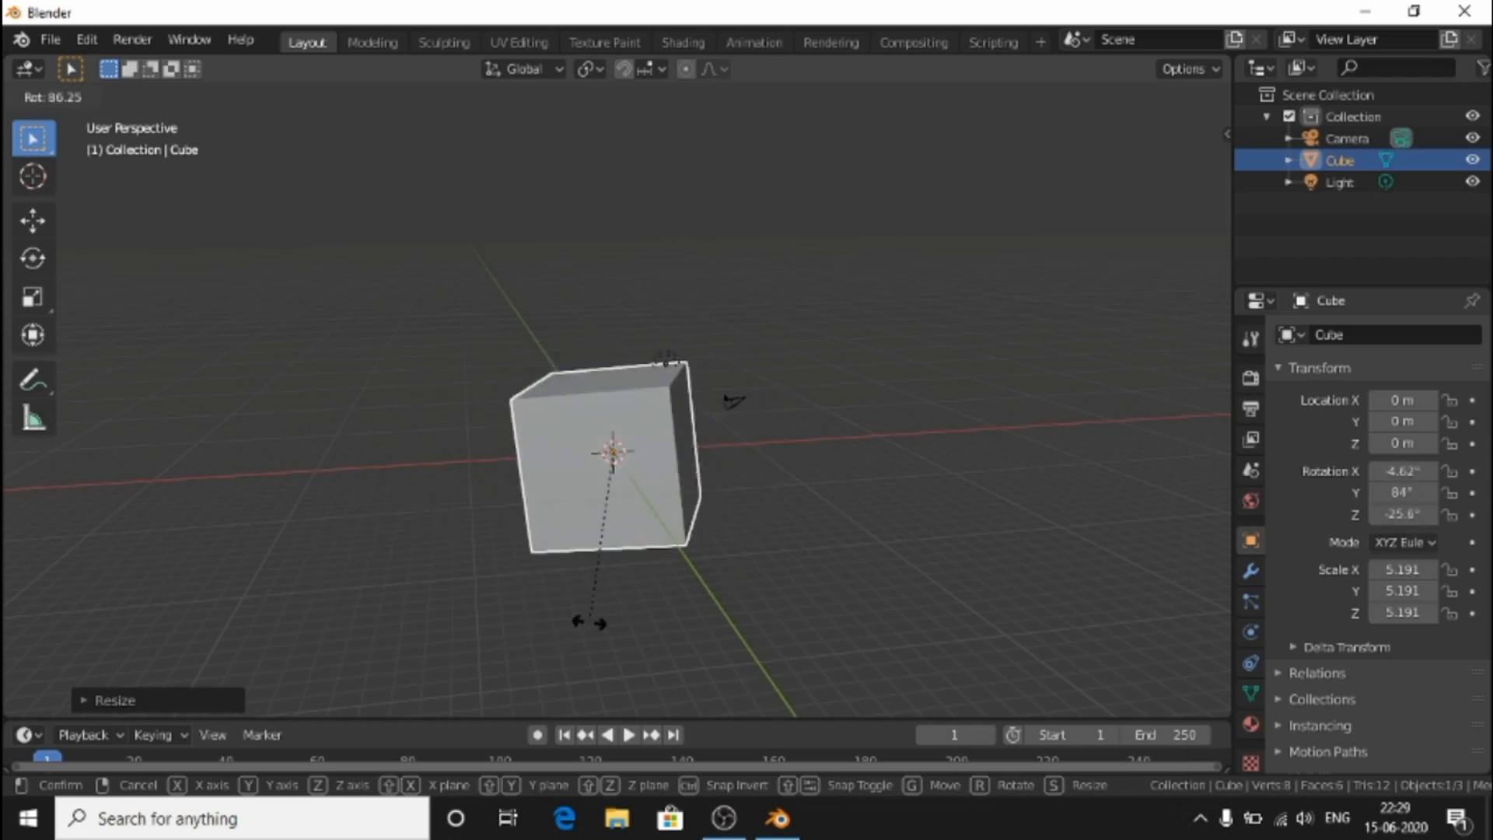
left_click(852, 679)
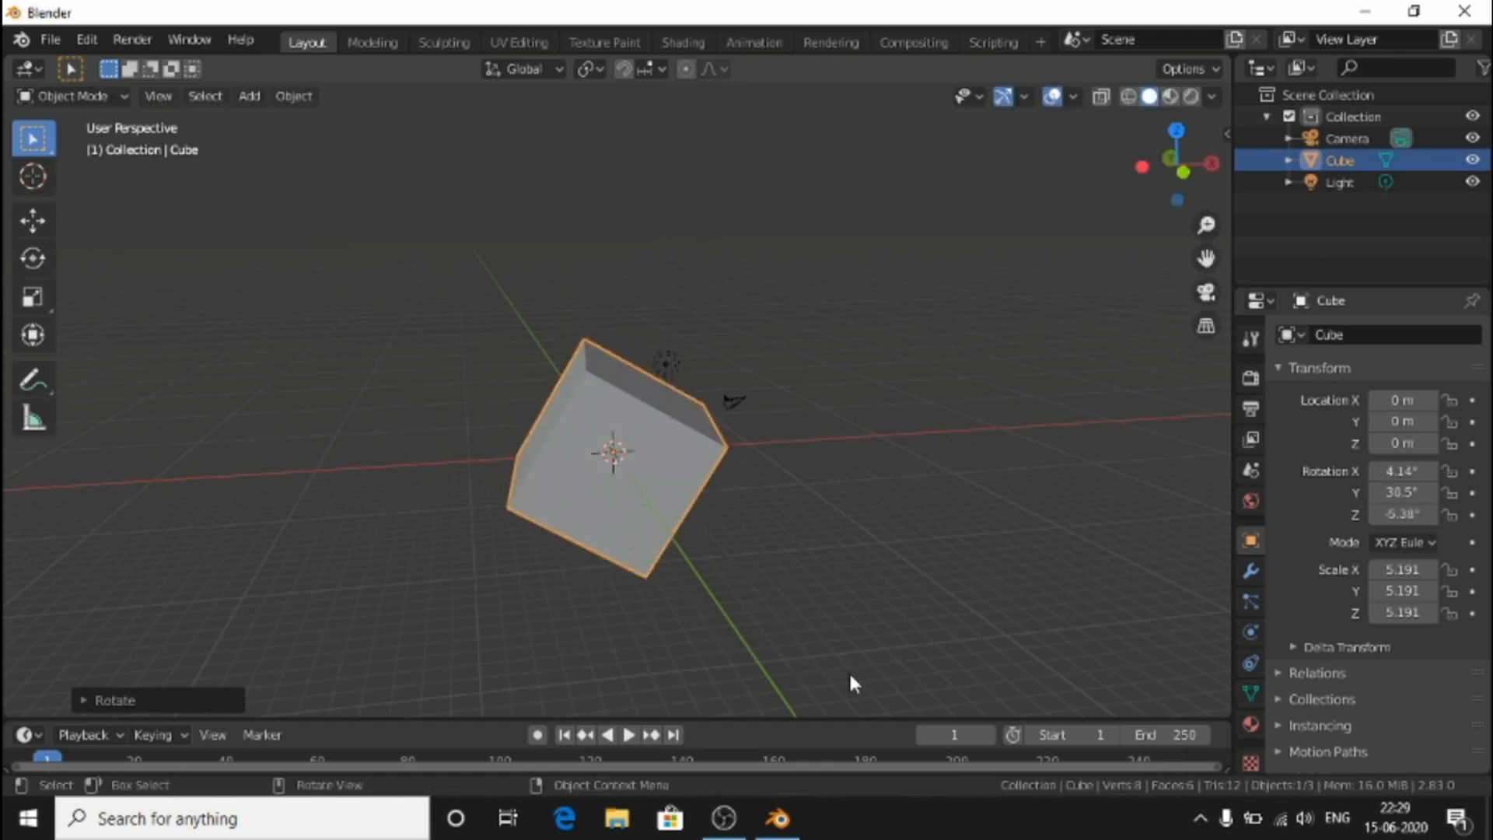
middle_click_drag(603, 417, 636, 385)
scroll(569, 383, "up", 2)
scroll(569, 383, "down", 2)
middle_click_drag(711, 419, 611, 440)
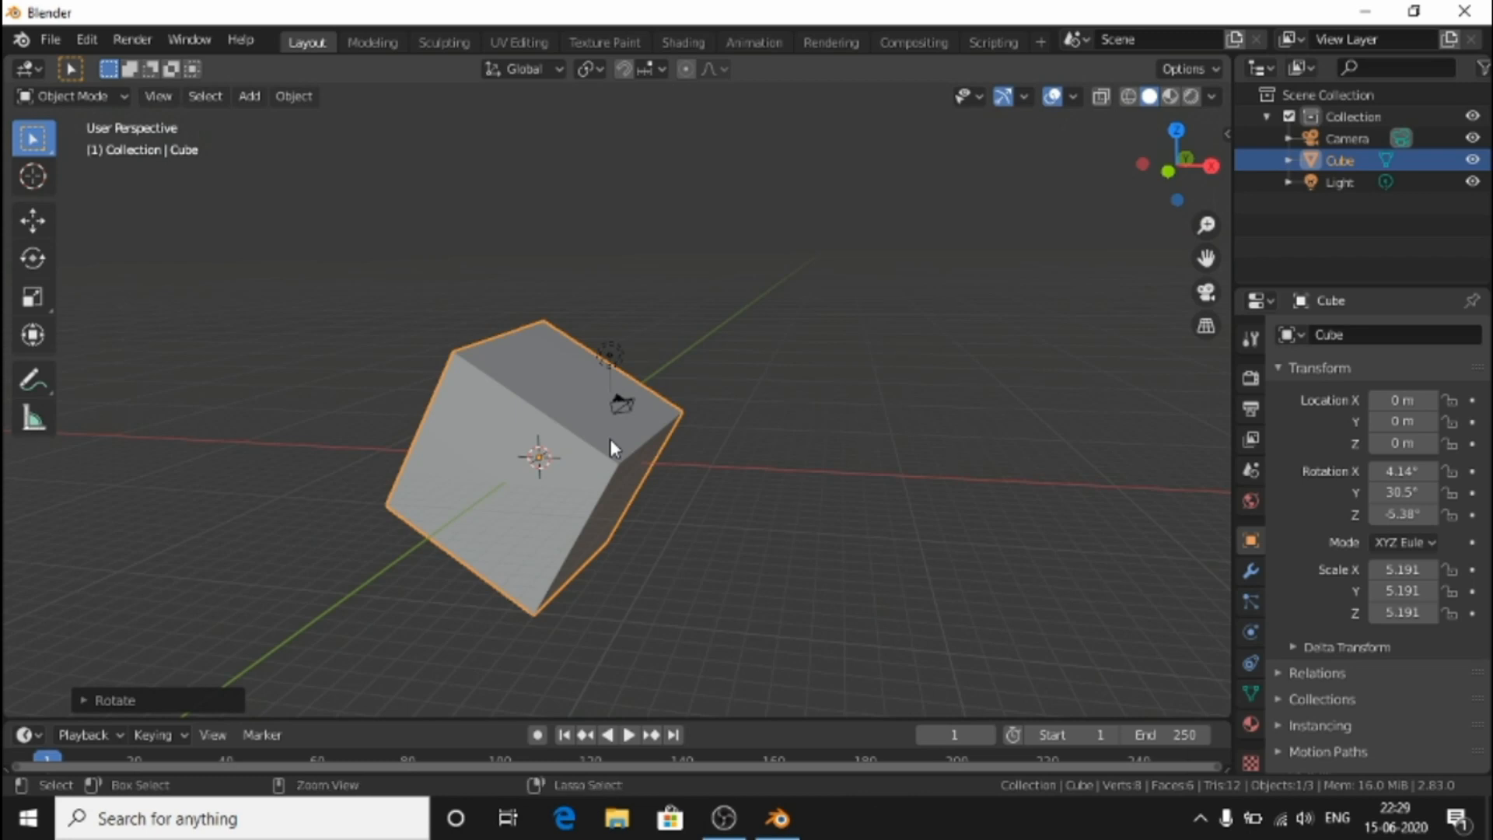
Clear the cube's rotation and scale back to their defaults.
key("alt+r")
key("alt+s")
middle_click_drag(506, 488, 432, 493)
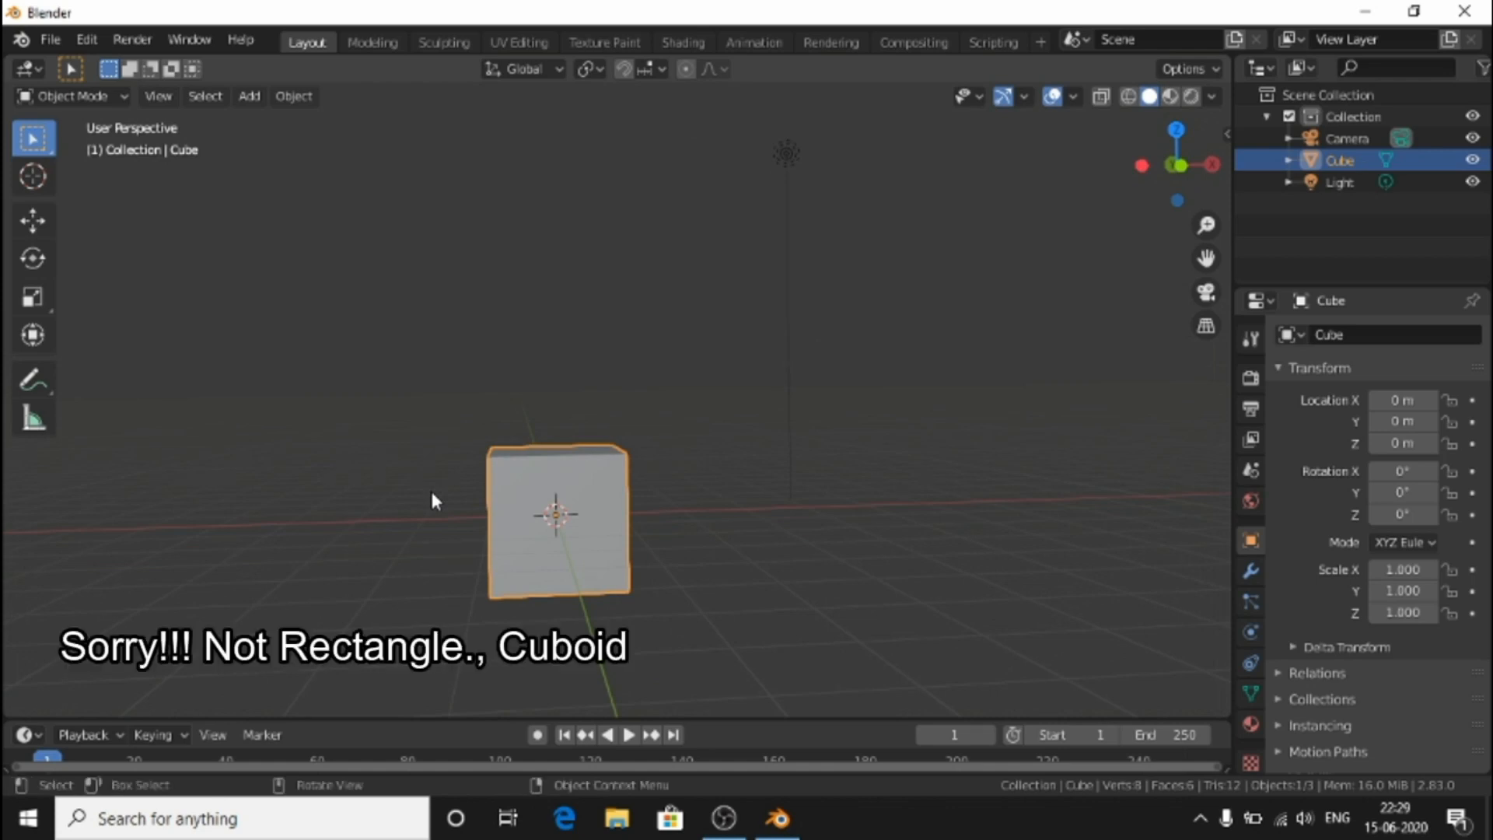
key("s")
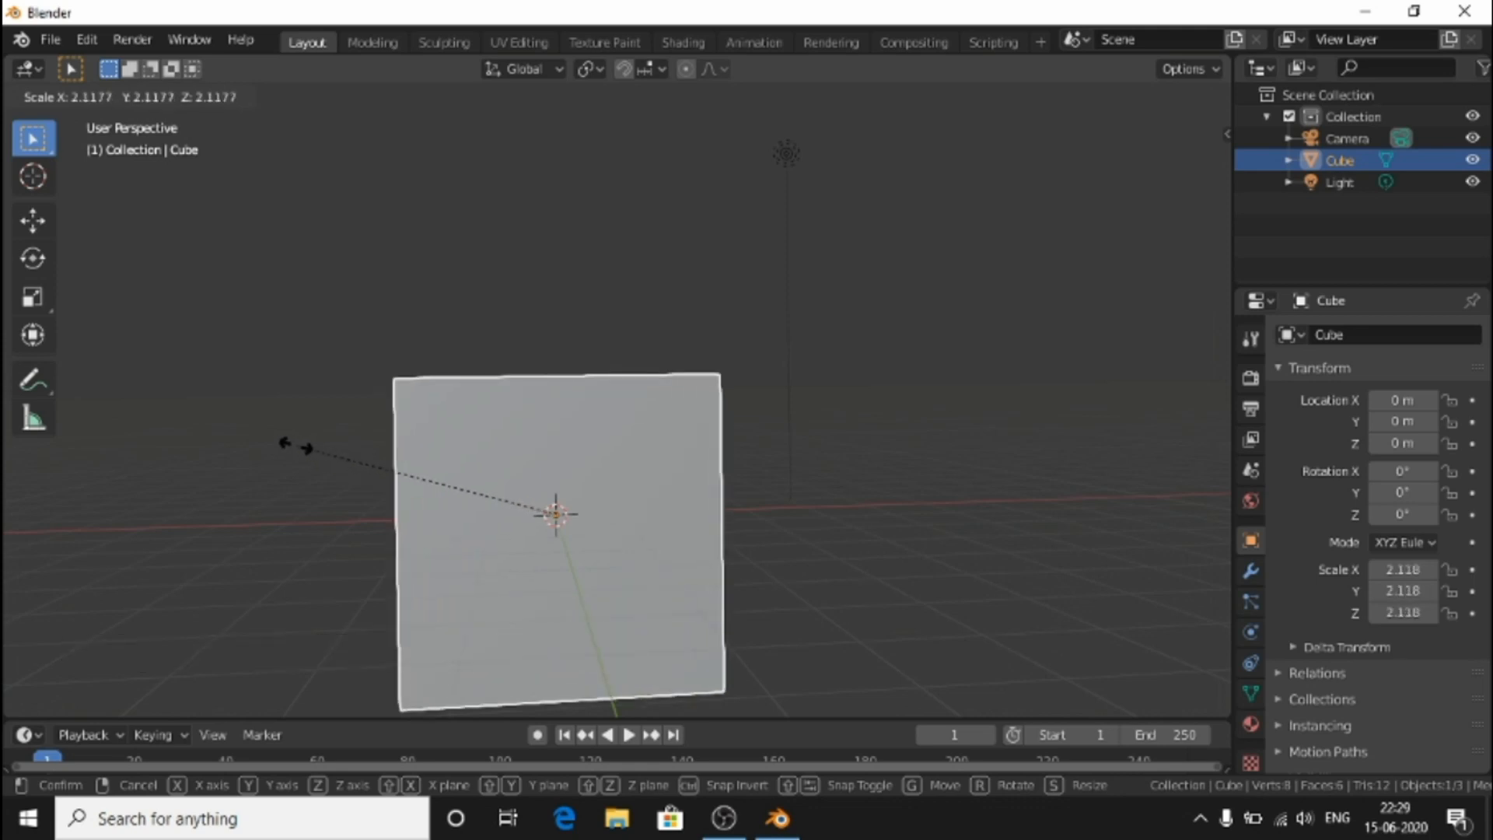
right_click(296, 446)
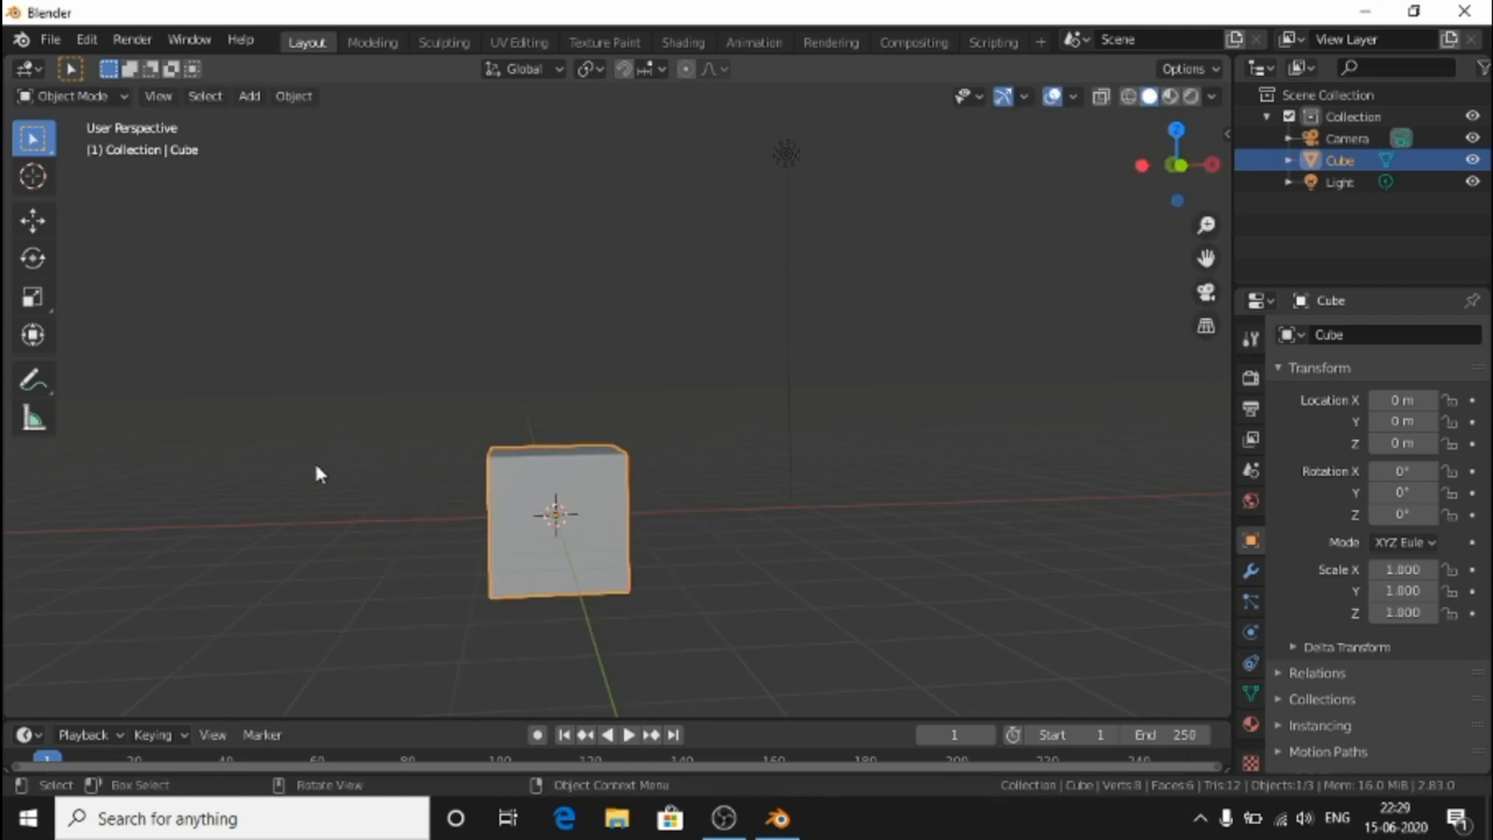
left_click(347, 479)
left_click(528, 535)
key("x")
key("Escape")
Try scaling the cube along the global X, Y and Z axes in turn, and cancel the scaling.
key("s")
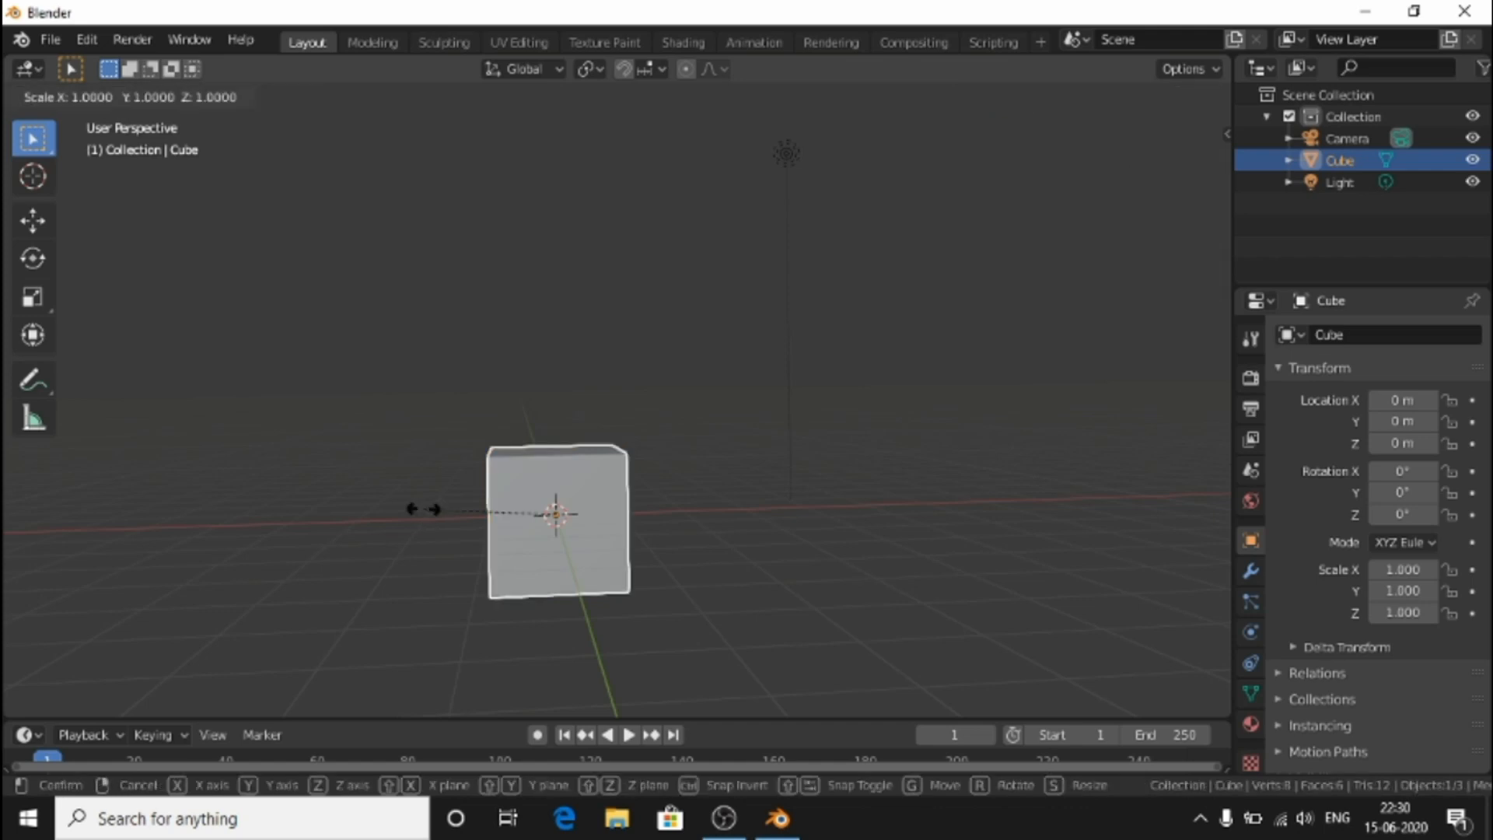
key("x")
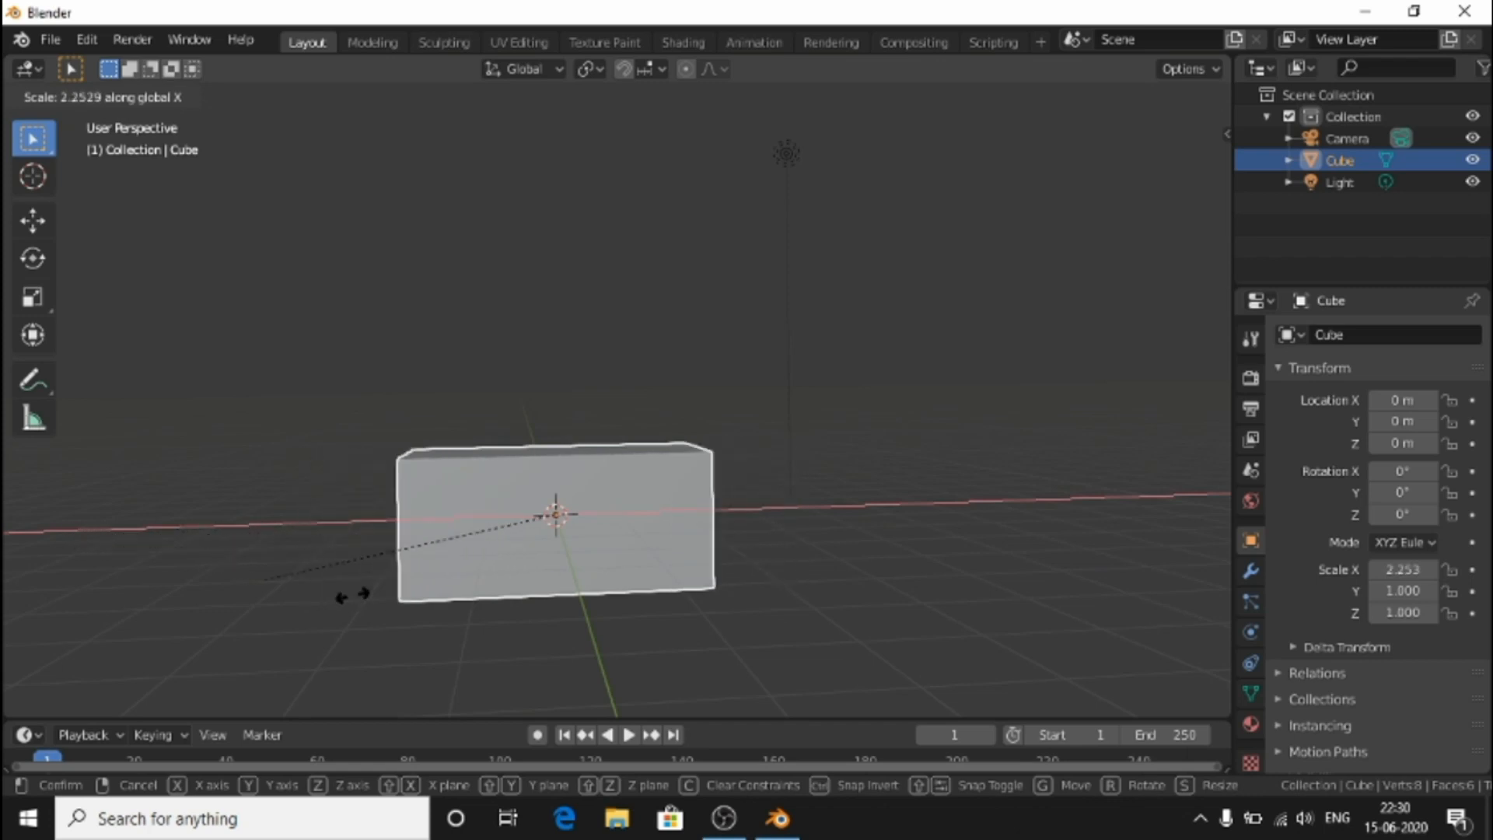
key("y")
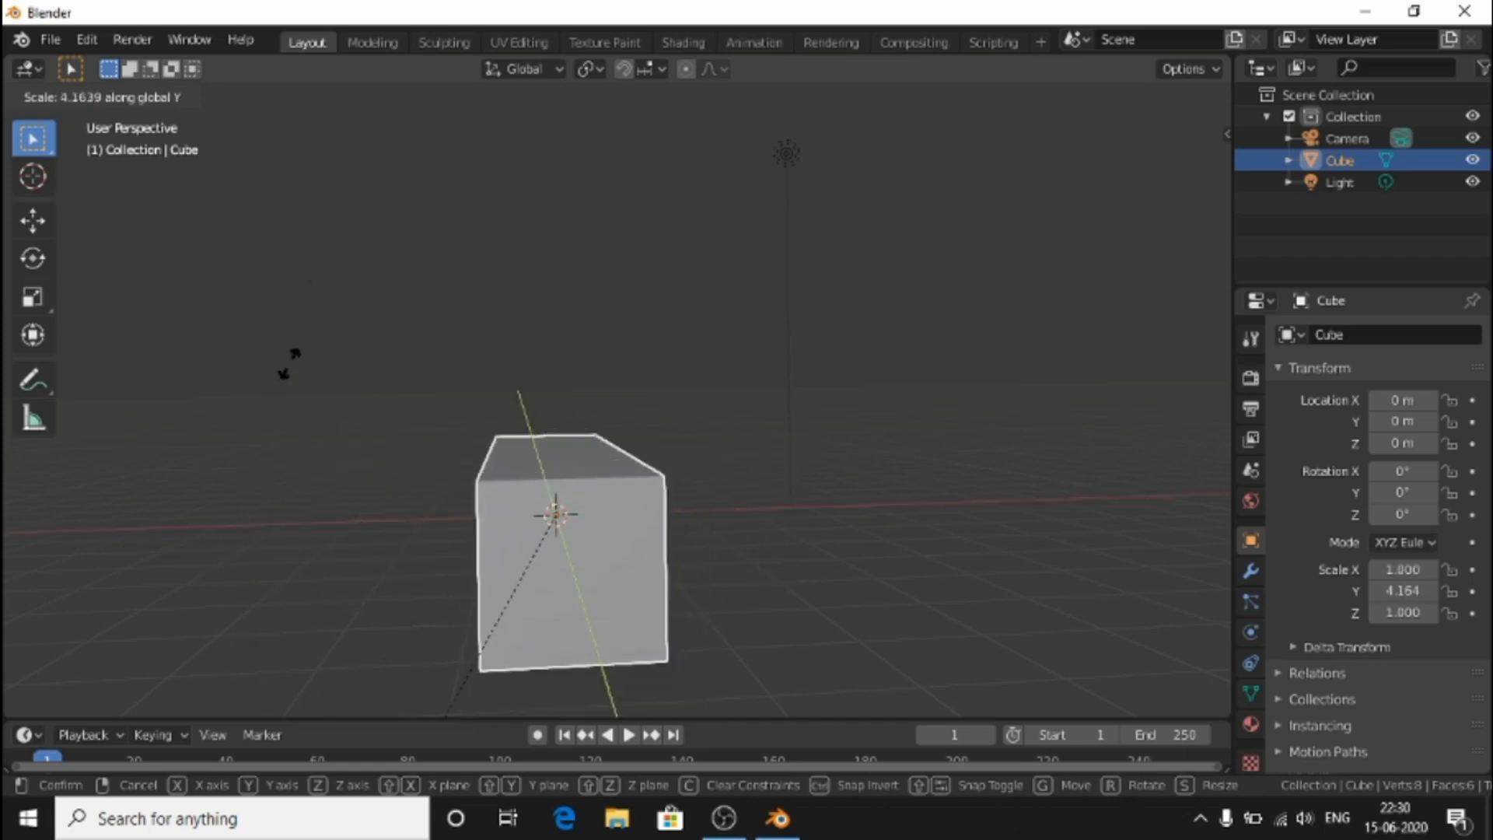
key("z")
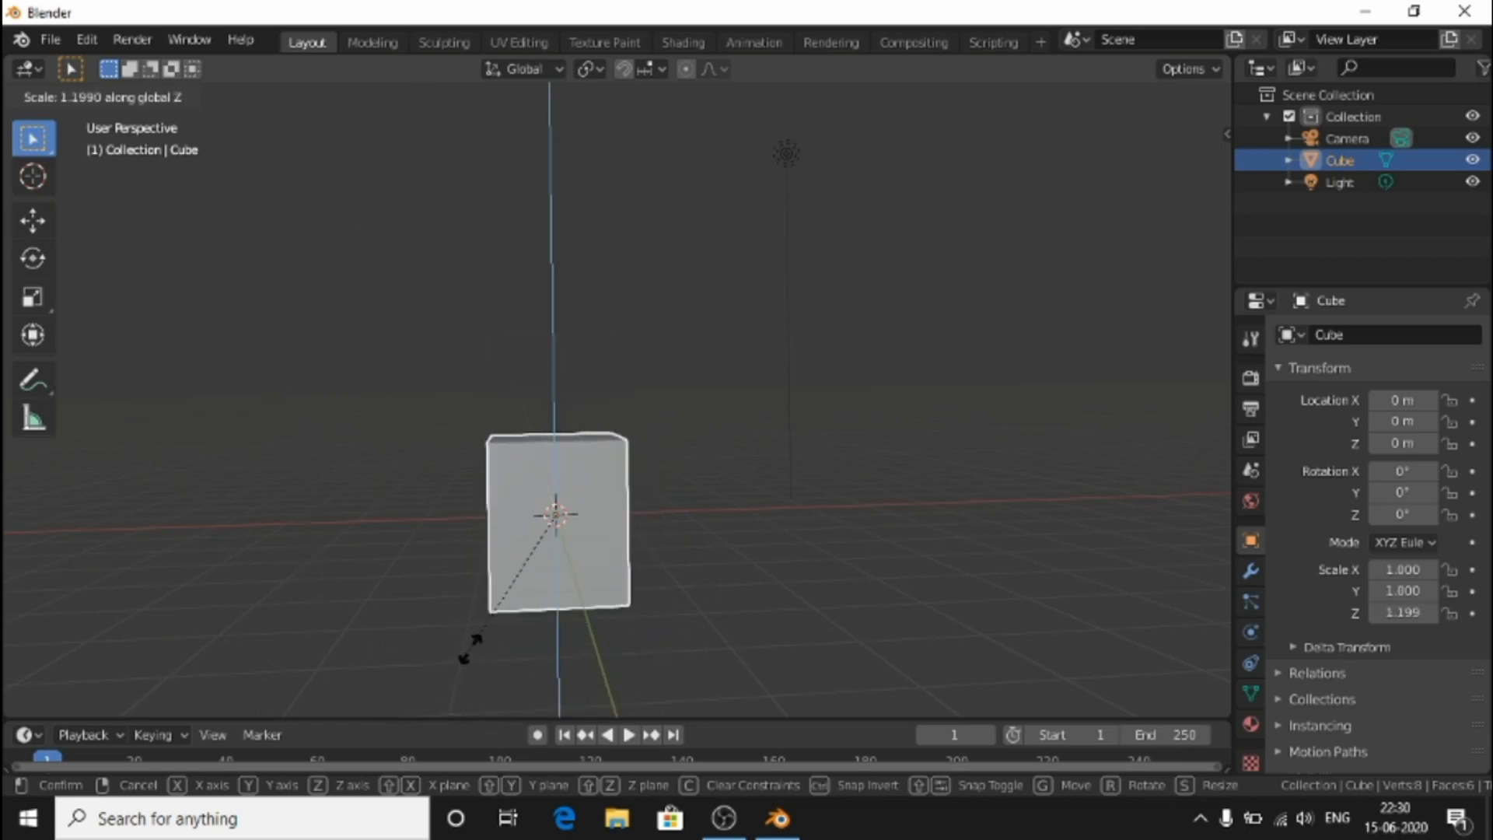
key("Escape")
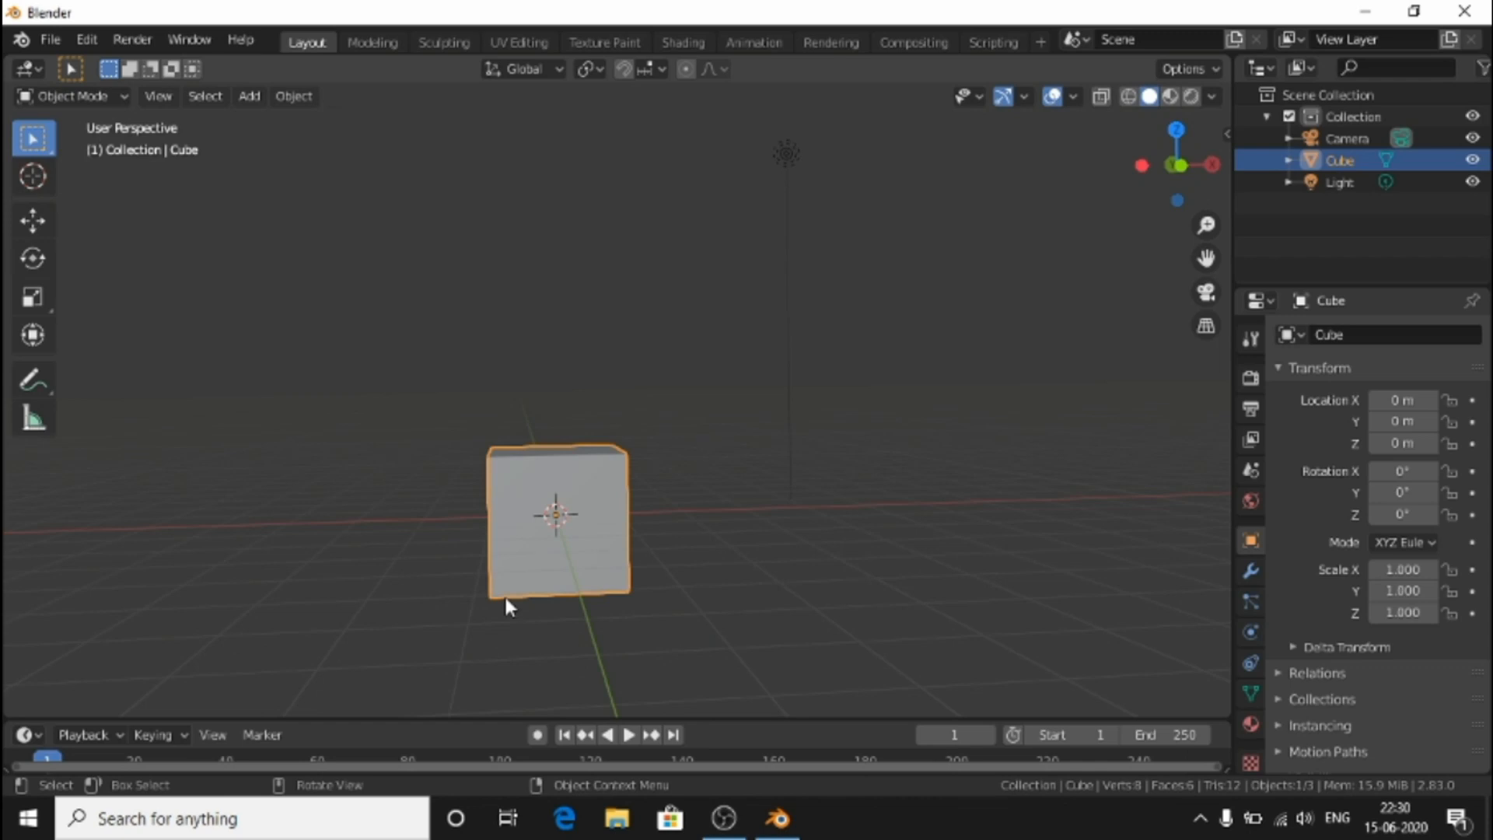
Stretch the cube into a cuboid by scaling it along the global X axis to about 2.93.
key("s")
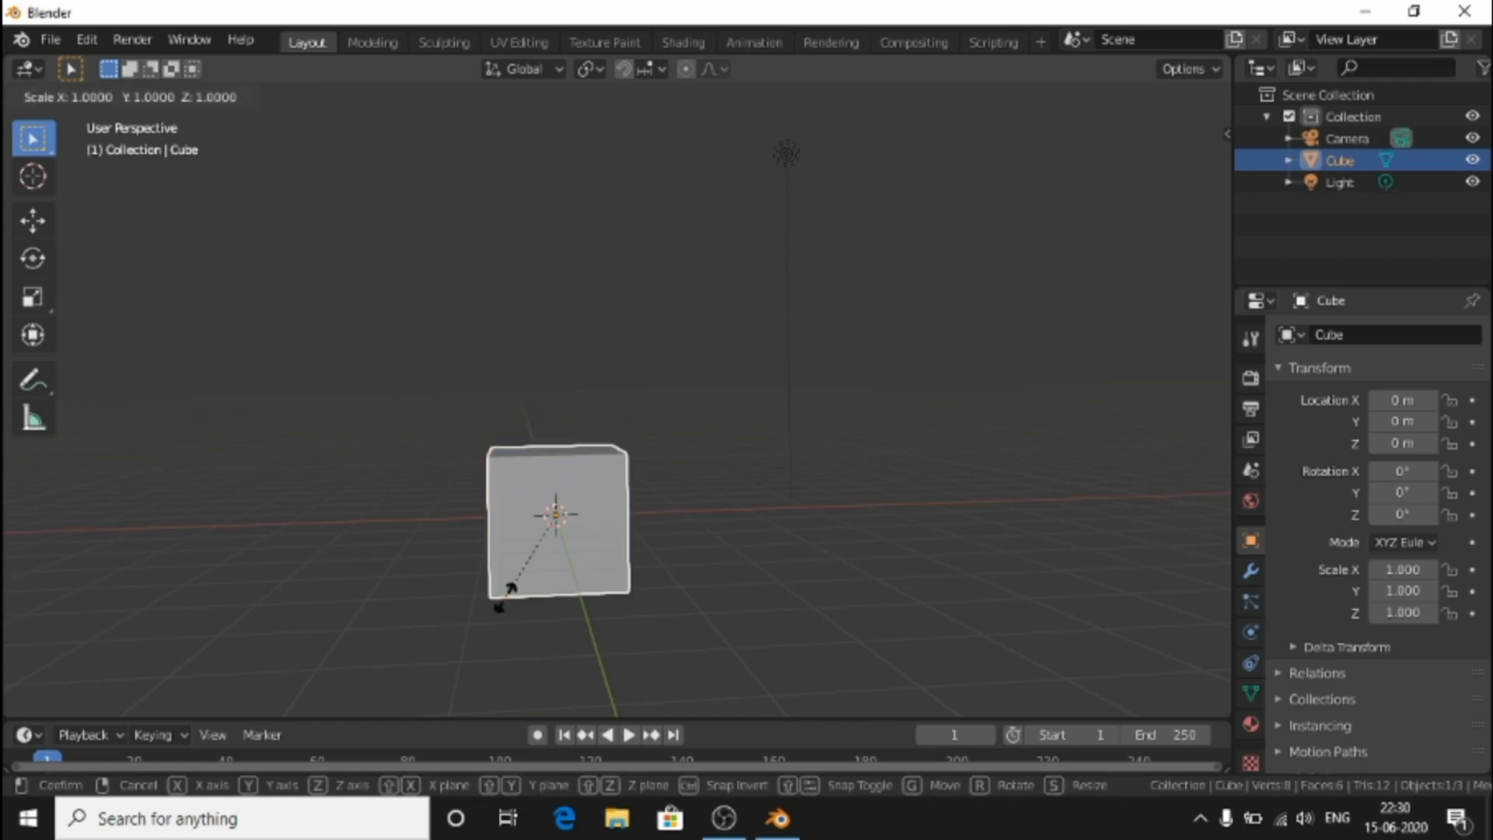
key("x")
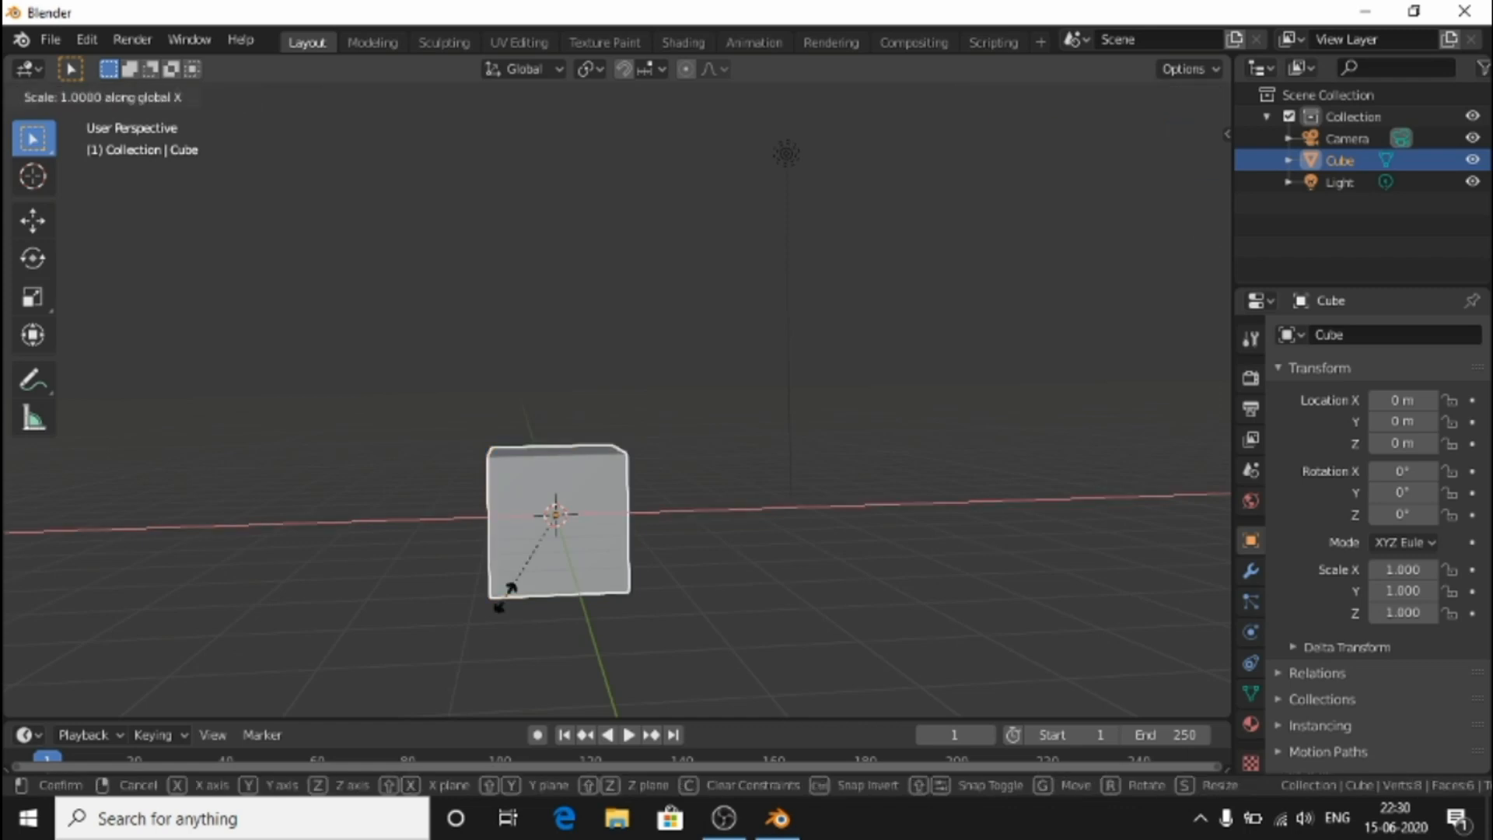
left_click(272, 561)
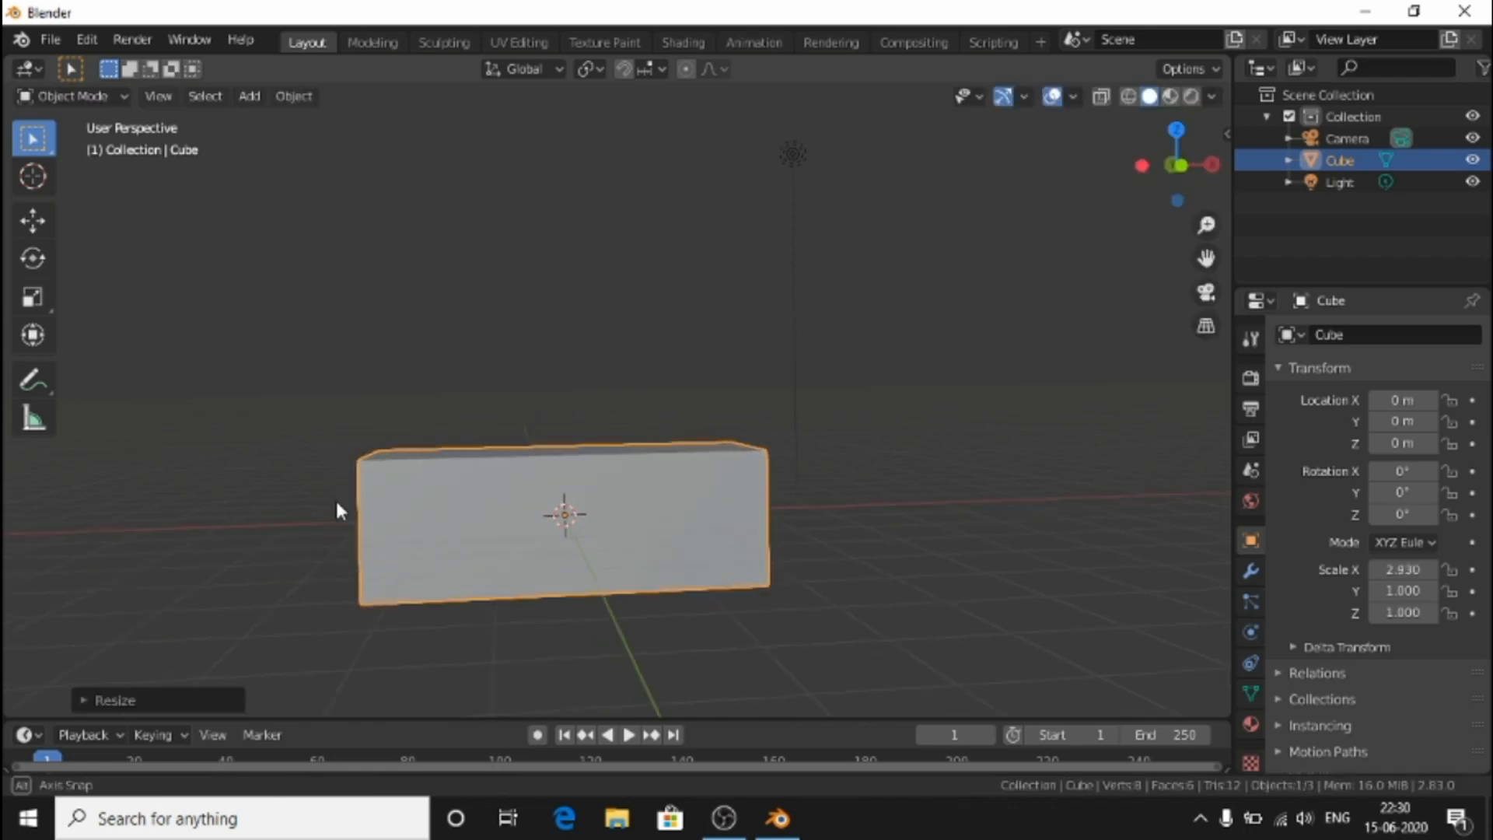
mouse_move(337, 510)
middle_mouse_down()
mouse_move(467, 516)
mouse_move(397, 500)
mouse_move(376, 477)
mouse_move(358, 517)
middle_mouse_up()
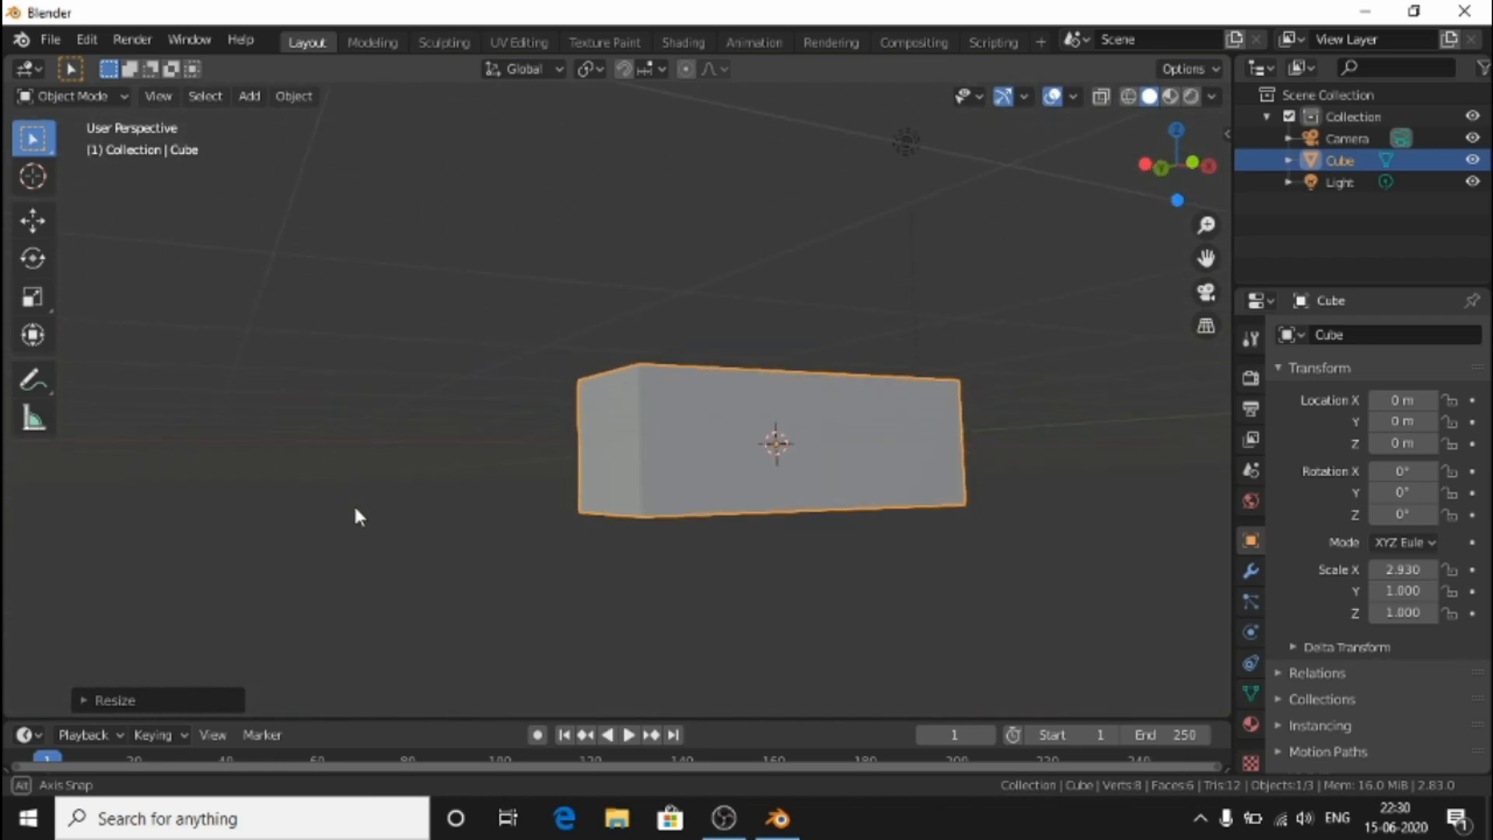
scroll(356, 516, "down", 3)
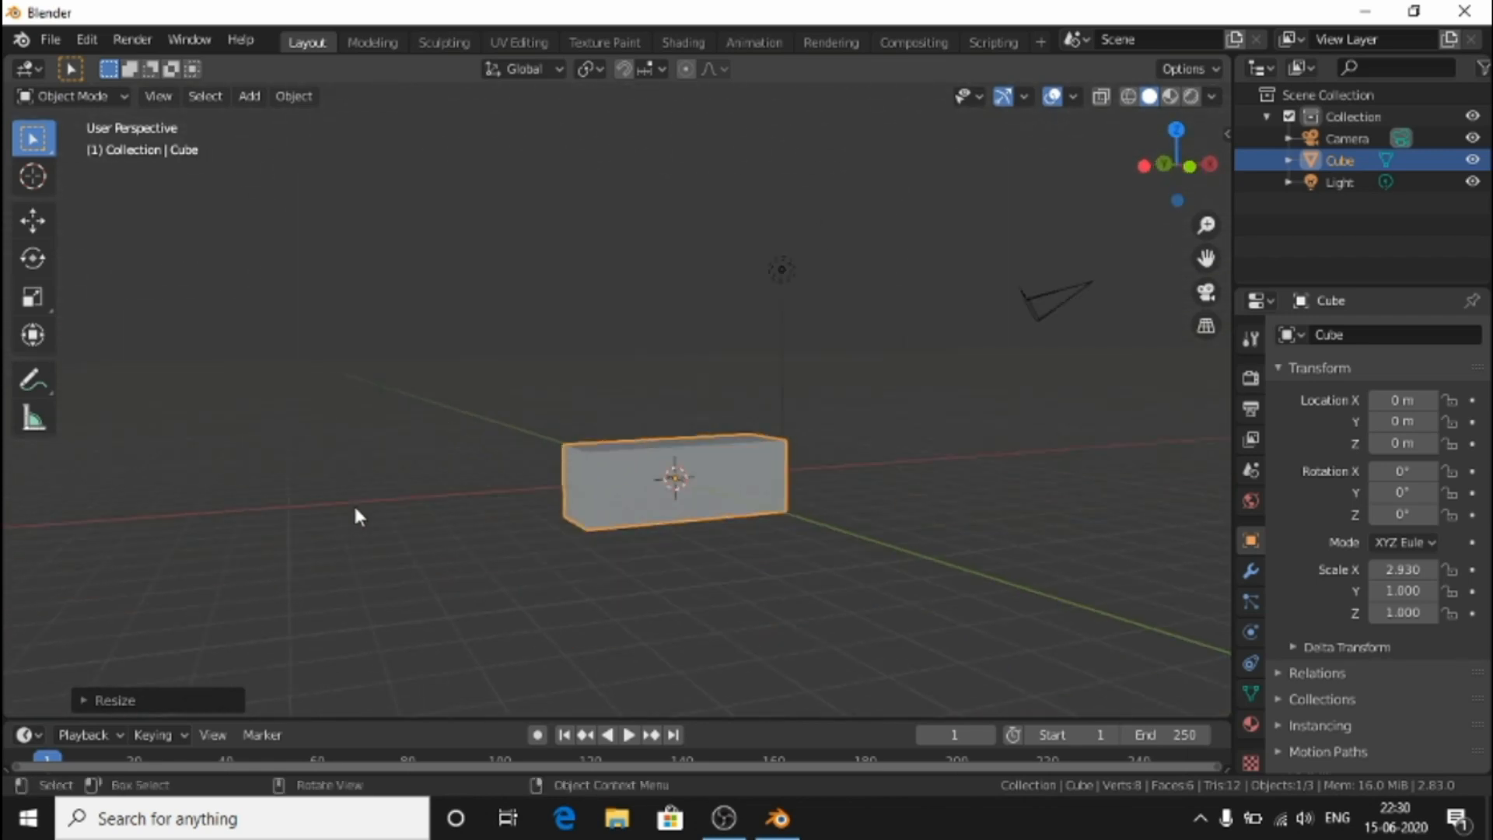